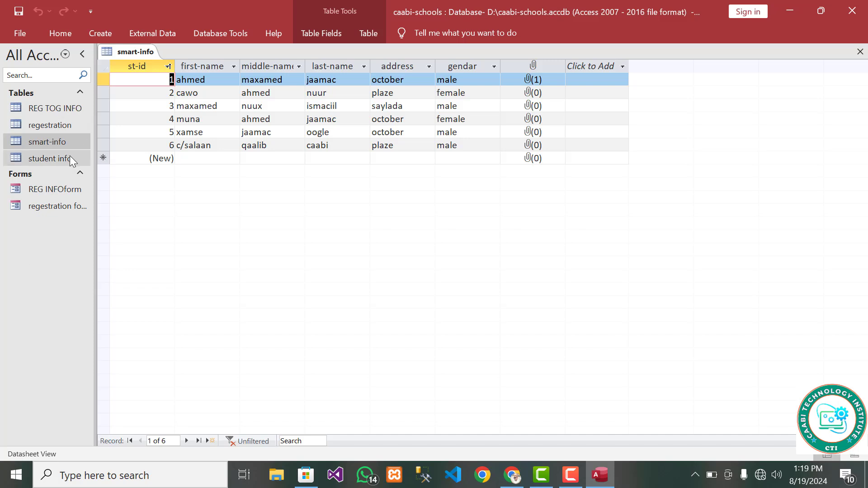
# Step: Open the smart-info table in Design View and set the st-id field's data type to Number
pyautogui.doubleClick(67, 142)
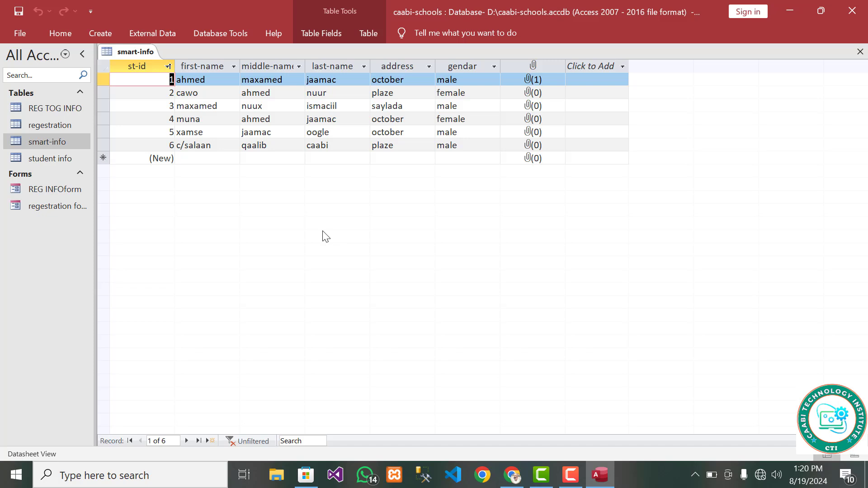
pyautogui.rightClick(72, 140)
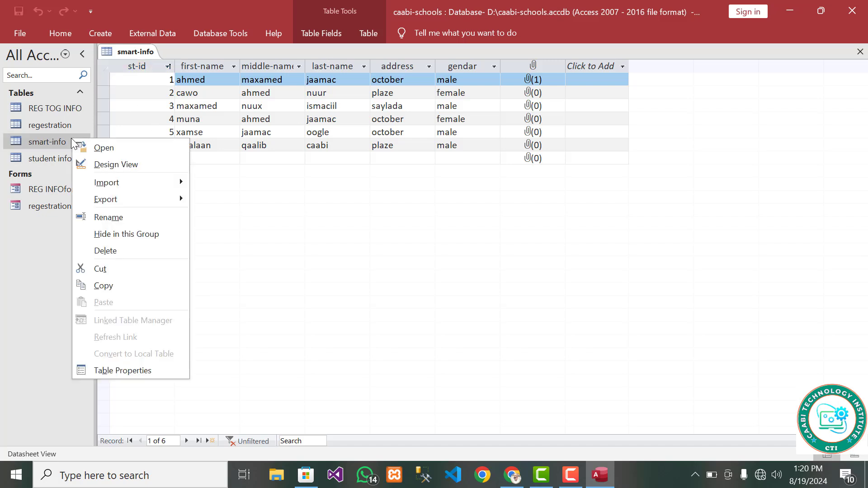
pyautogui.click(101, 164)
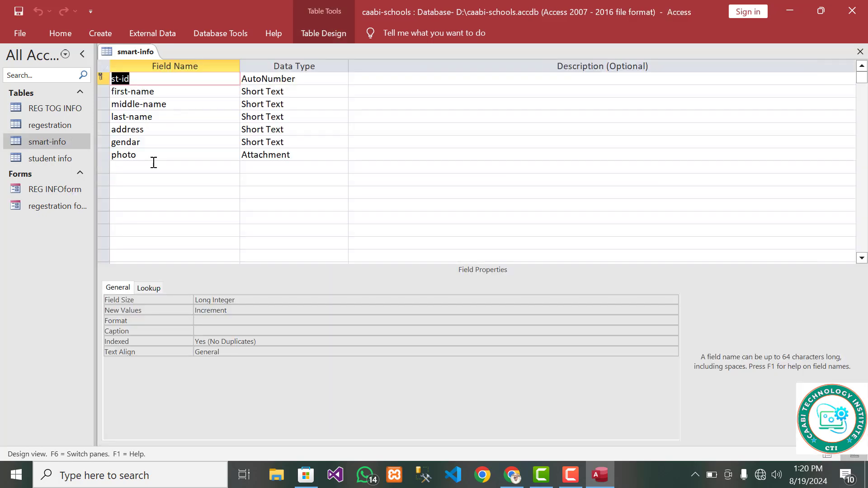
pyautogui.click(296, 81)
pyautogui.click(342, 79)
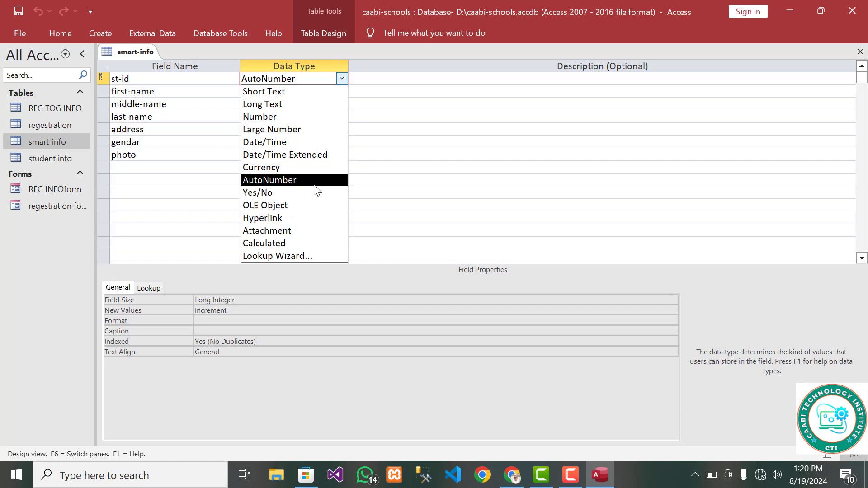
pyautogui.click(290, 117)
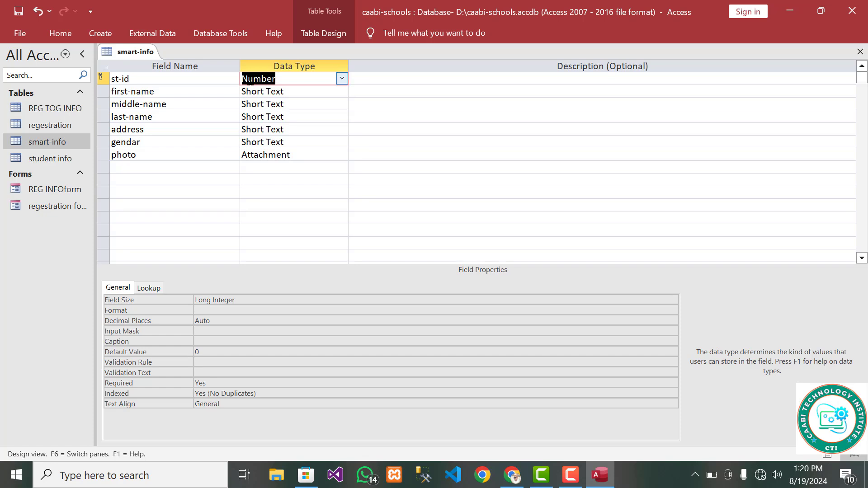
# Step: Close the smart-info table with its design changes saved, and reopen it in Datasheet View
pyautogui.rightClick(134, 53)
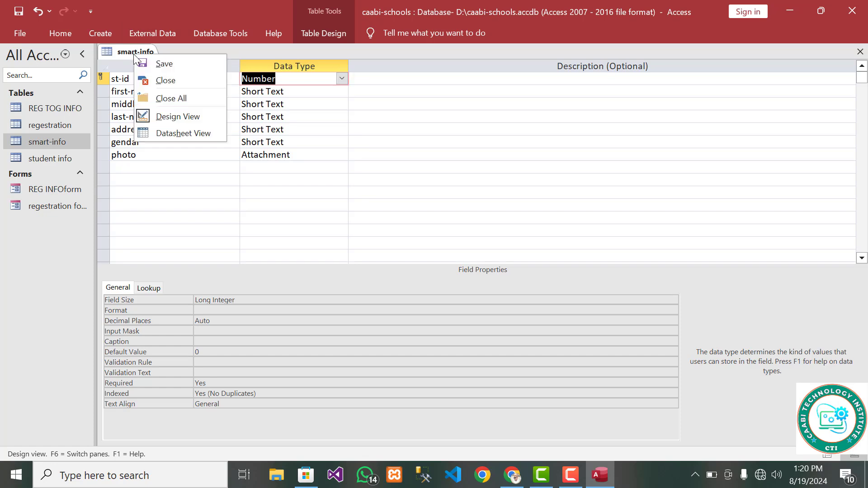
pyautogui.click(170, 80)
pyautogui.click(400, 279)
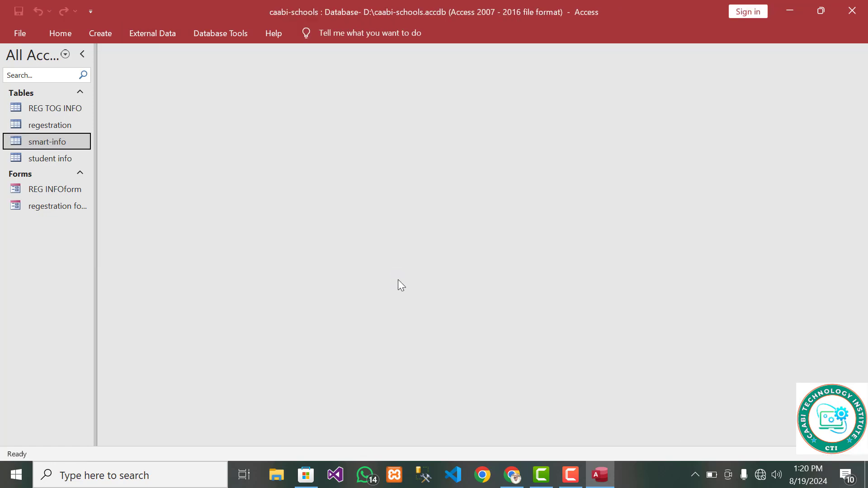
pyautogui.doubleClick(65, 140)
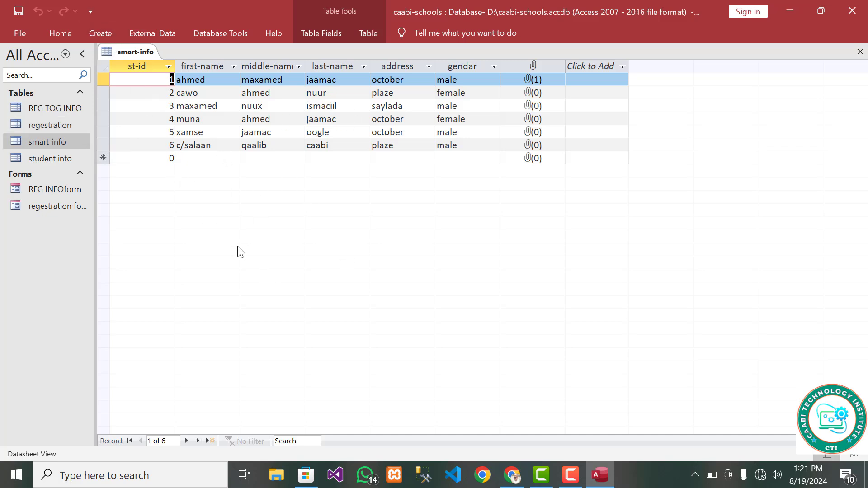
# Step: Create a new table in Design View and add an st-id field with the Number data type
pyautogui.click(98, 32)
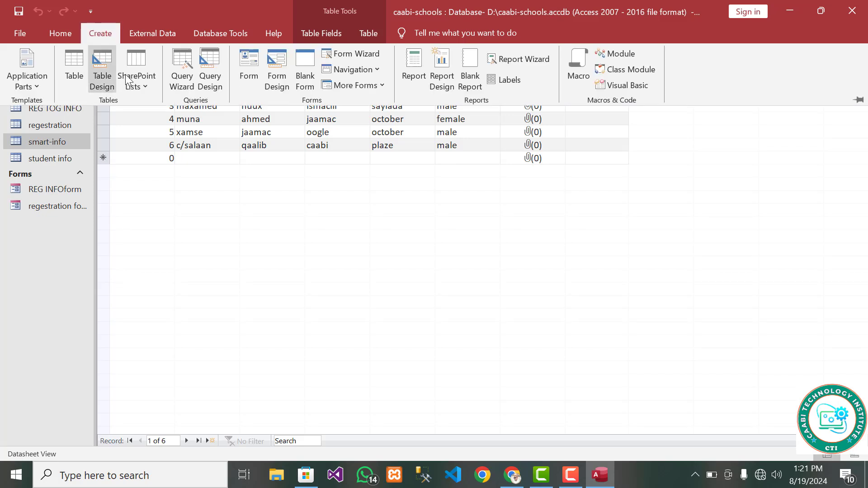
pyautogui.click(100, 80)
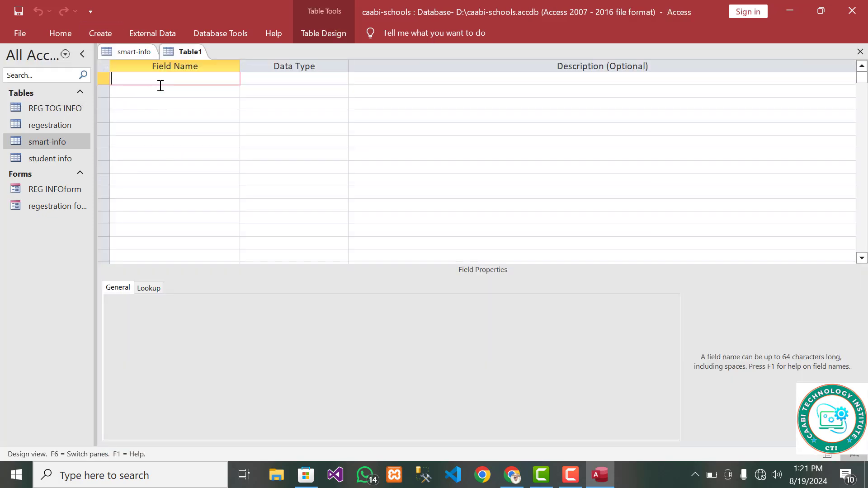
pyautogui.write('st-id')
pyautogui.press('Tab')
pyautogui.write('n')
pyautogui.press('Down')
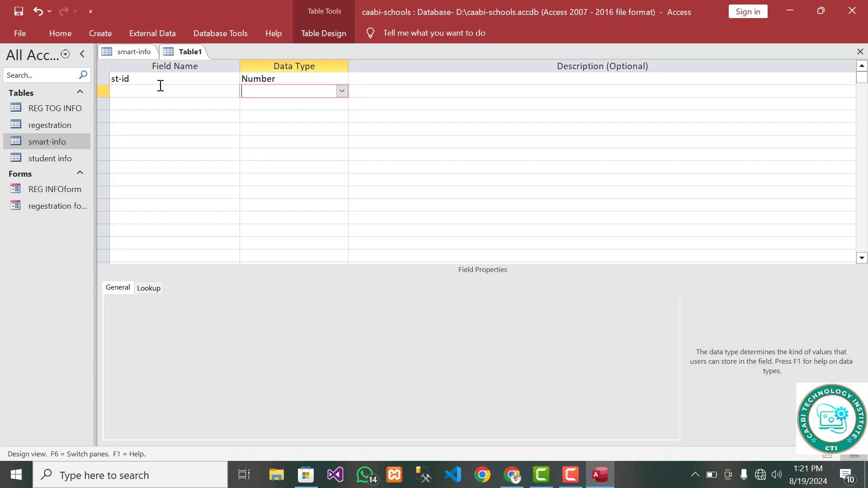
# Step: Add the fields st-class and st-section to the new table, both with the Short Text data type
pyautogui.press('Left')
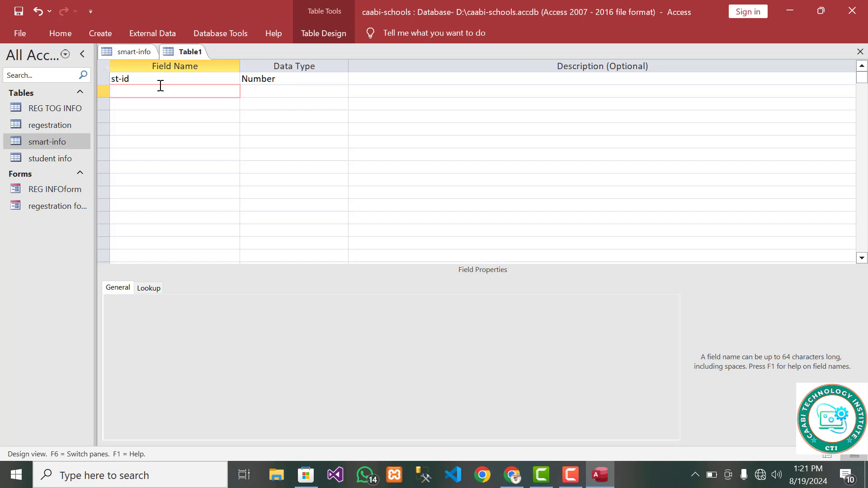
pyautogui.write('st-class')
pyautogui.press('Tab')
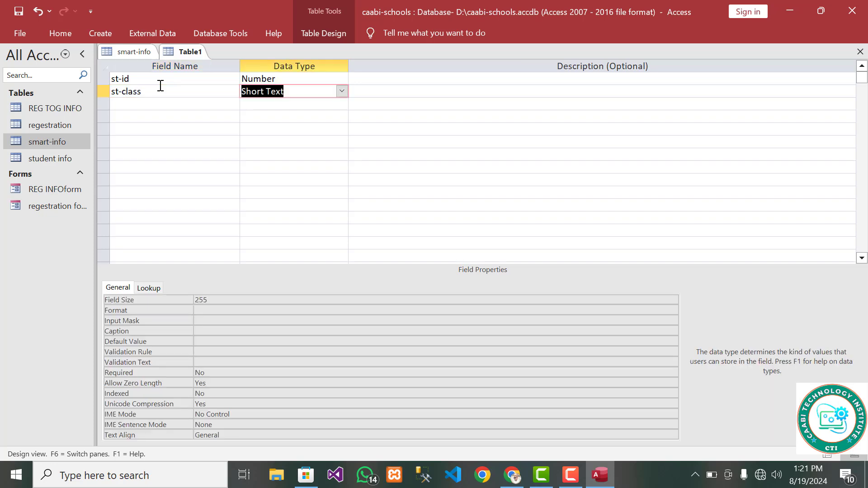
pyautogui.press('Down')
pyautogui.press('Left')
pyautogui.write('st')
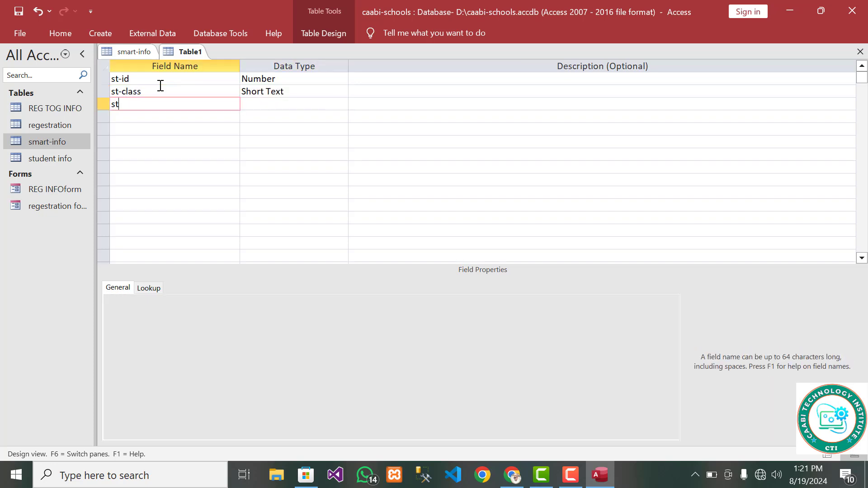
pyautogui.write('-section')
pyautogui.press('Tab')
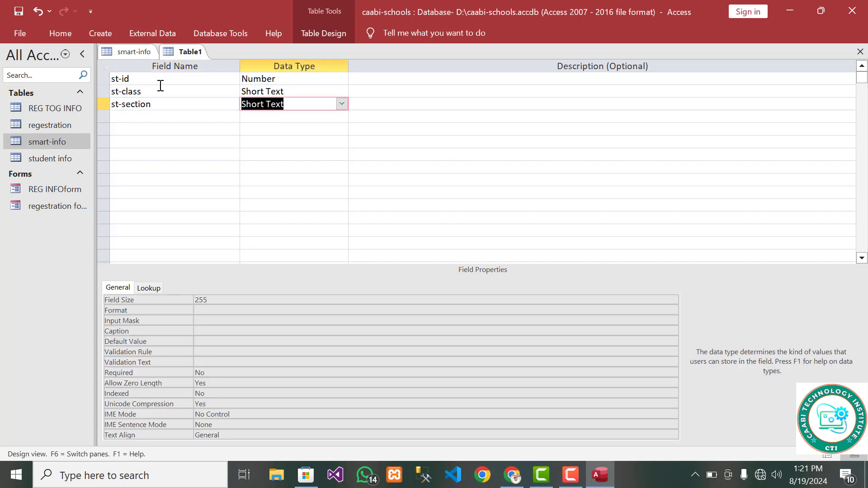
pyautogui.press('Tab')
pyautogui.press('Tab')
# Step: Add the fields amount fee and balance below st-section, both with the Currency data type
pyautogui.write('am')
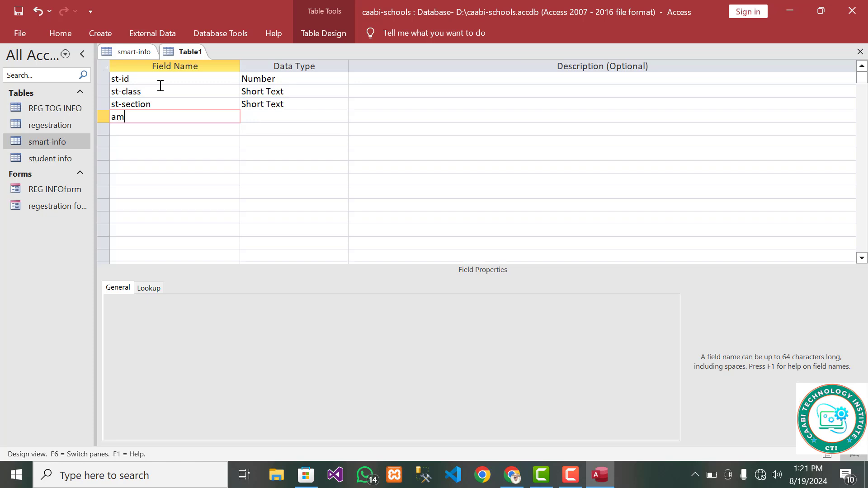
pyautogui.write('ount fee')
pyautogui.press('Tab')
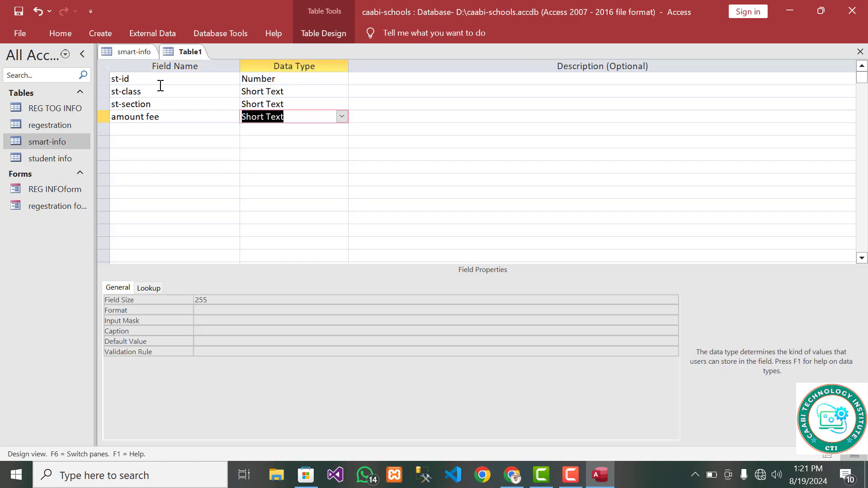
pyautogui.write('c')
pyautogui.press('Tab')
pyautogui.press('Tab')
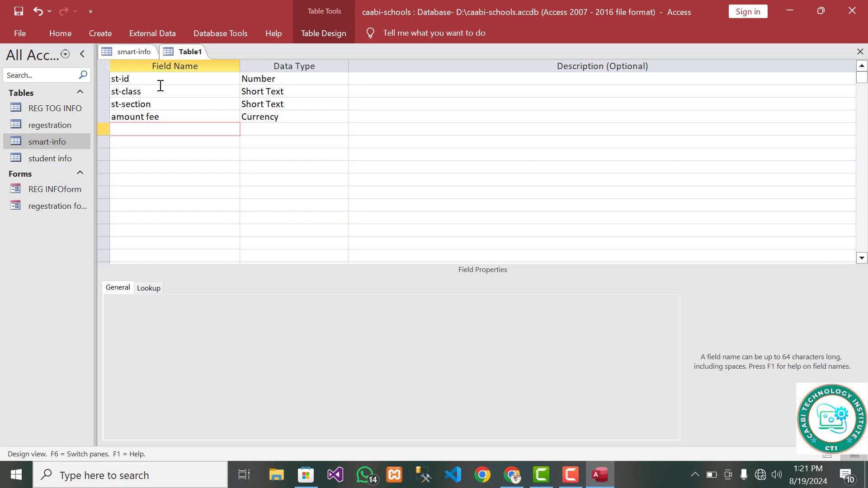
pyautogui.write('balance')
pyautogui.press('Tab')
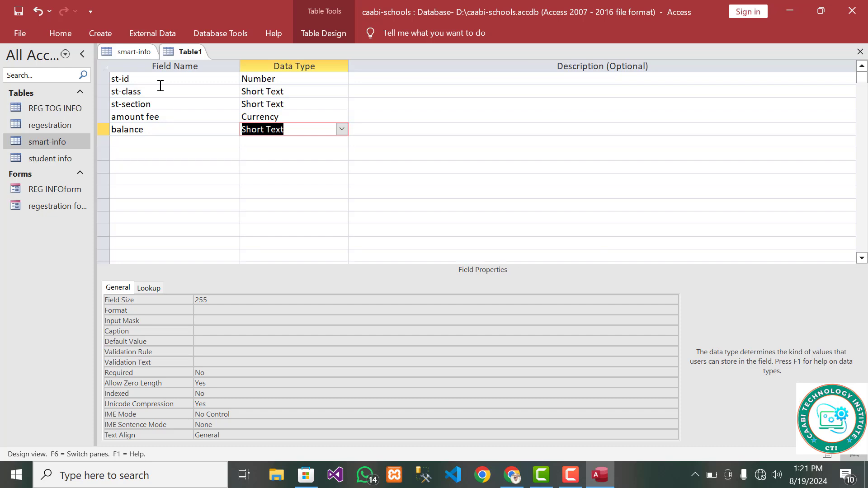
pyautogui.write('c')
pyautogui.press('Tab')
pyautogui.press('Tab')
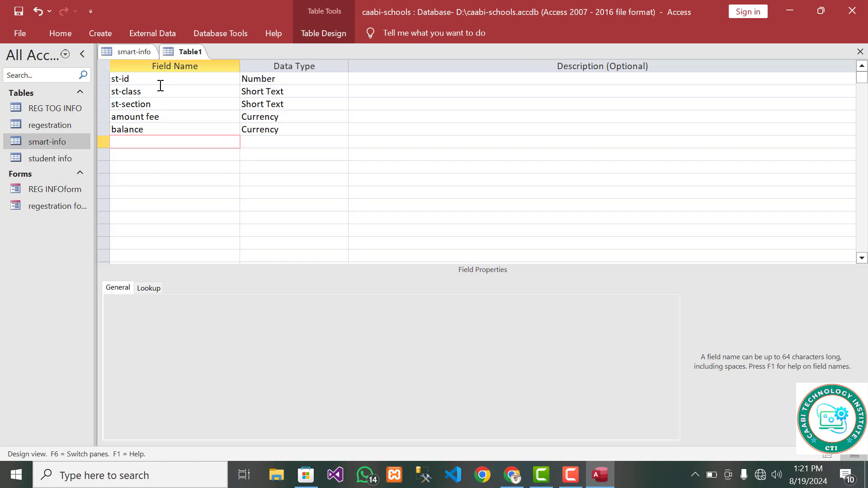
# Step: Add a paid date field below balance with the Date/Time data type
pyautogui.write('paid date')
pyautogui.press('Tab')
pyautogui.write('da')
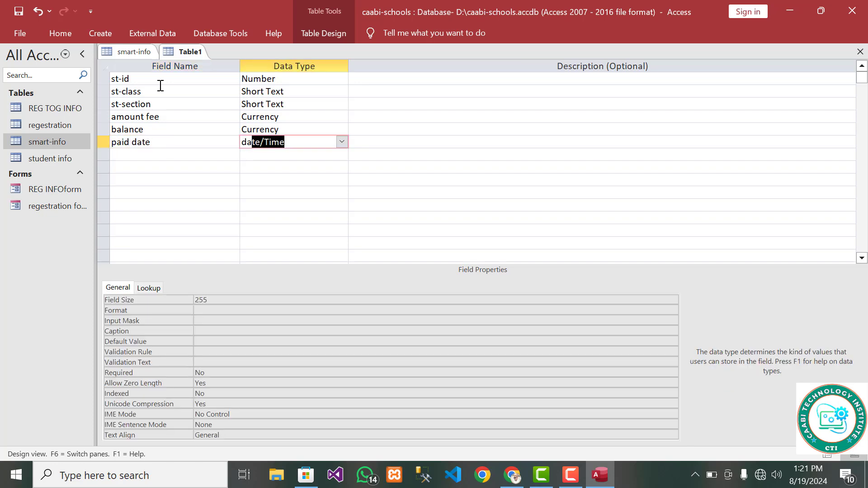
# Step: Set the st-id field as the new table's primary key
pyautogui.click(107, 80)
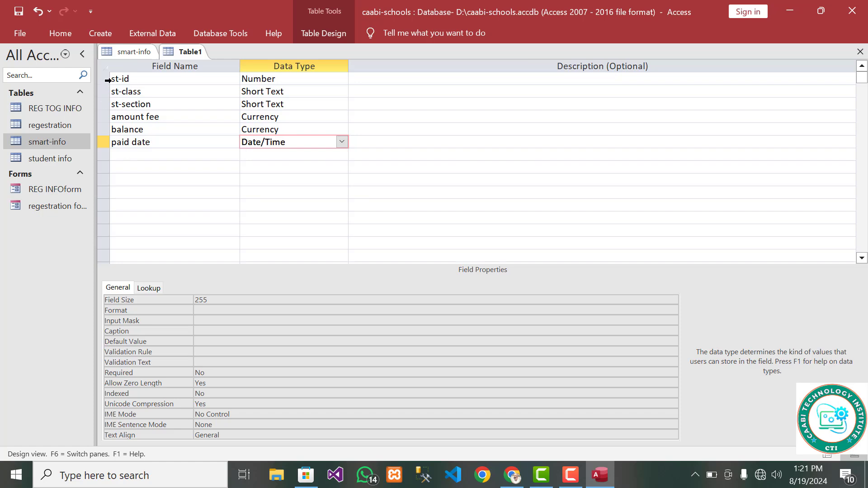
pyautogui.rightClick(107, 81)
pyautogui.click(136, 89)
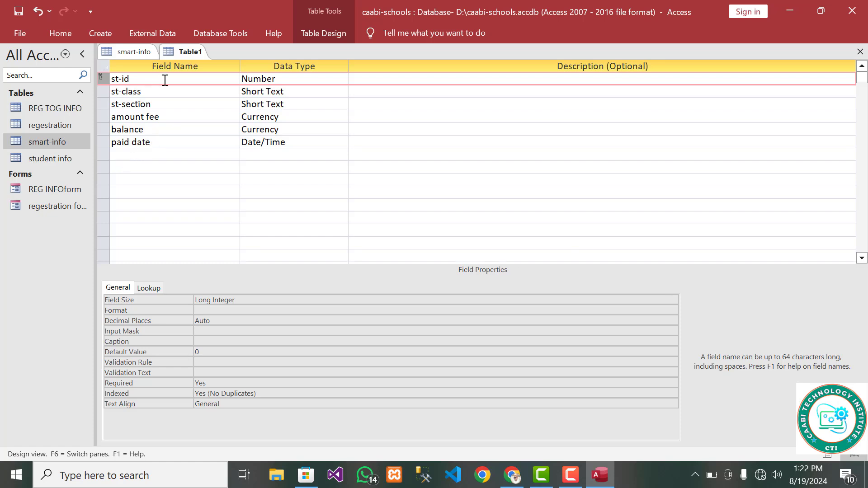
# Step: Close the new table and save it under the name students-view
pyautogui.rightClick(192, 52)
pyautogui.click(213, 79)
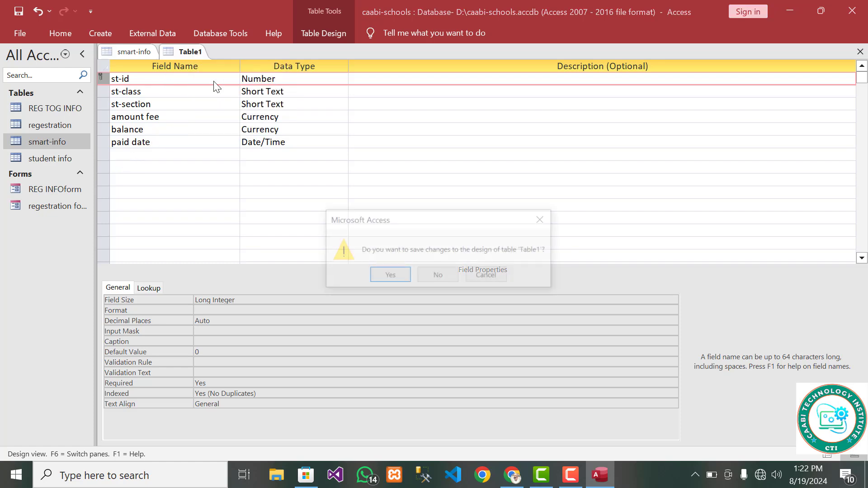
pyautogui.click(388, 275)
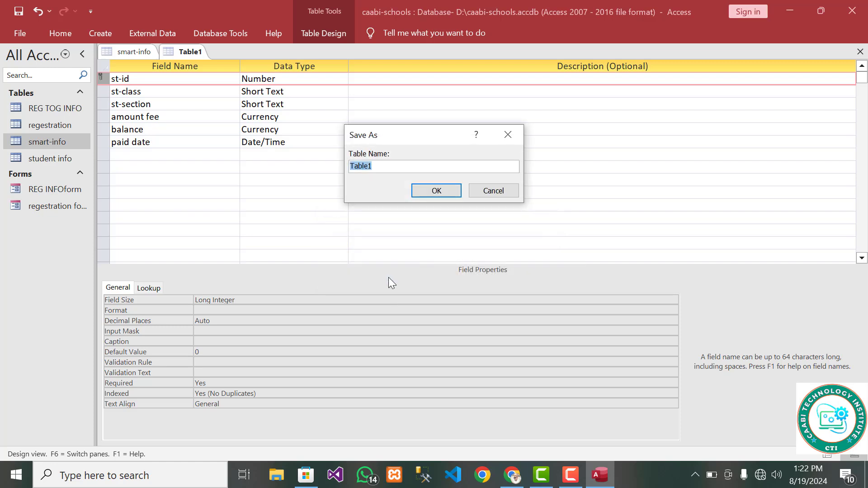
pyautogui.write('students-v')
pyautogui.write('w')
pyautogui.press('Return')
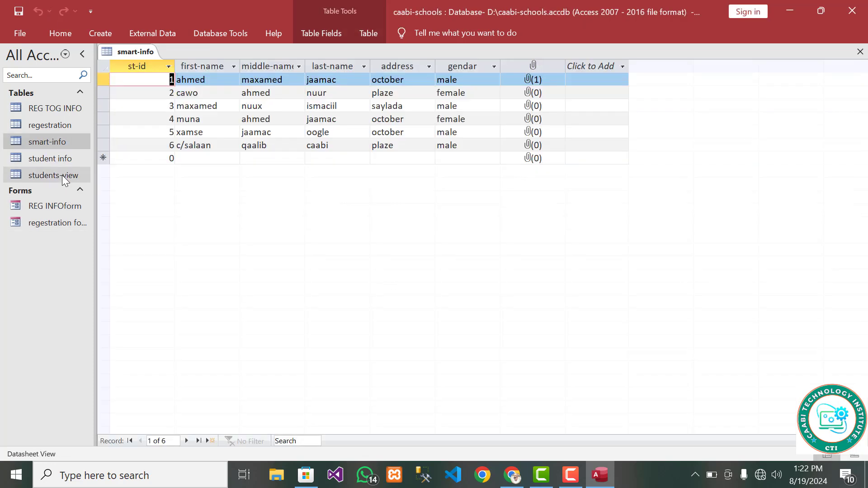
# Step: Open the students-view table in Datasheet View, check the smart-info records, and return to students-view
pyautogui.doubleClick(62, 175)
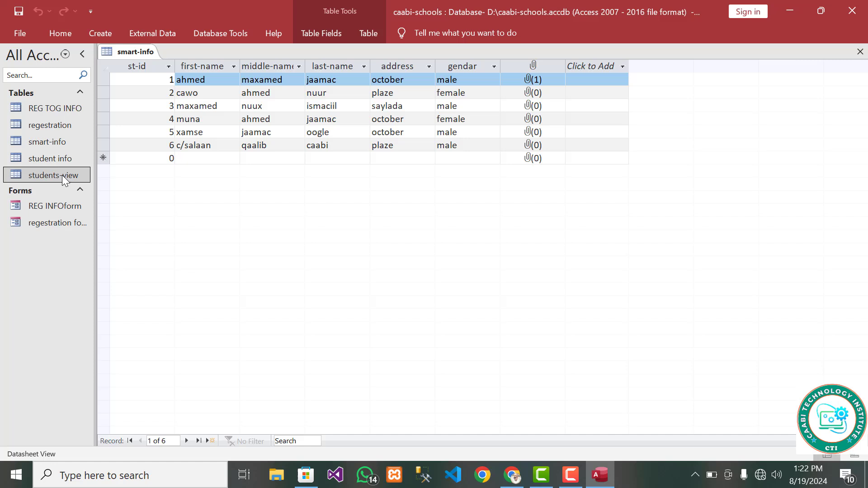
pyautogui.doubleClick(64, 143)
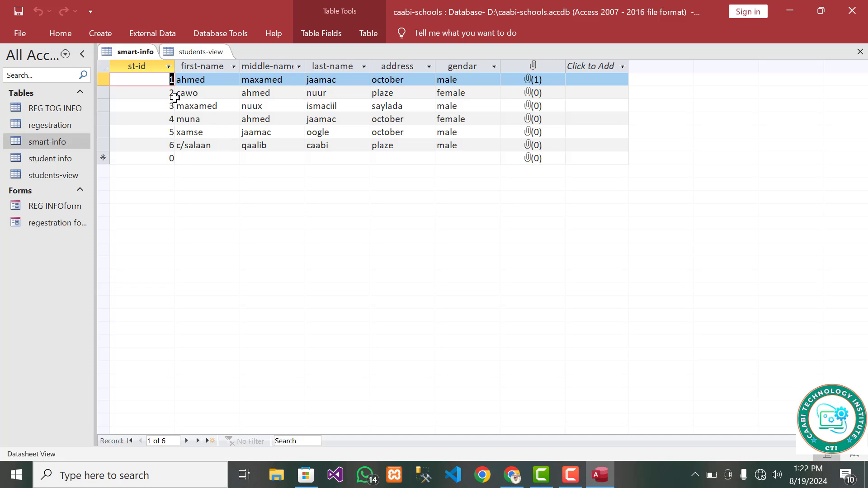
pyautogui.doubleClick(73, 181)
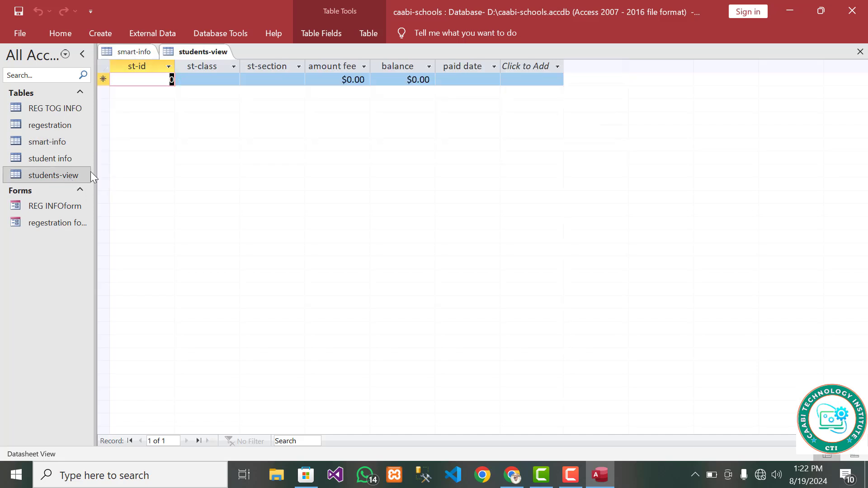
# Step: Enter the first students-view record with st-id 1, st-class 4pm, st-section x, amount fee 12, balance 3 and a paid date from the calendar
pyautogui.write('1')
pyautogui.press('Tab')
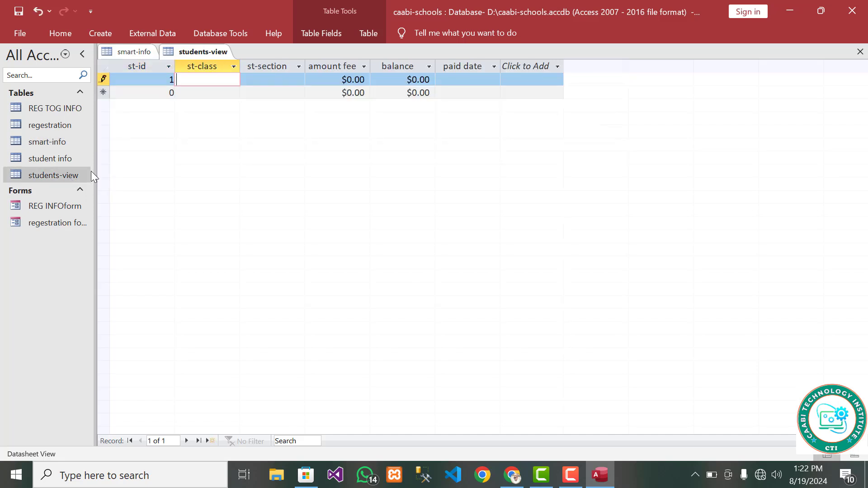
pyautogui.write('4pm')
pyautogui.press('Tab')
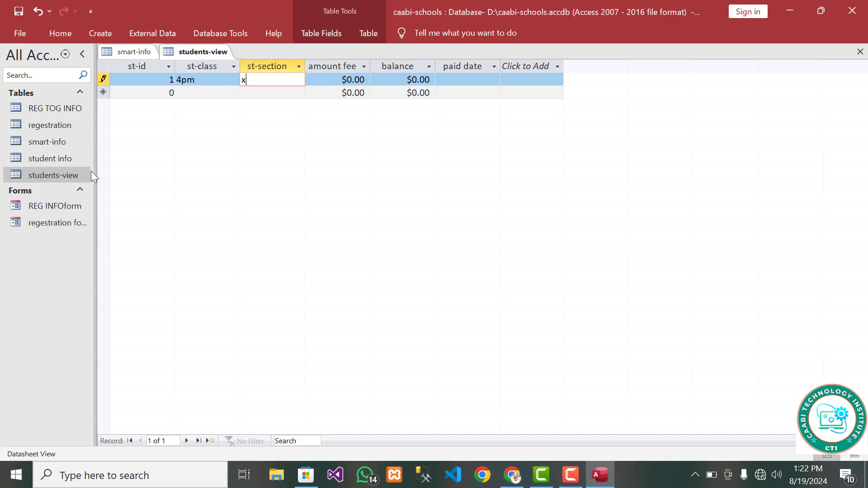
pyautogui.press('Tab')
pyautogui.write('1')
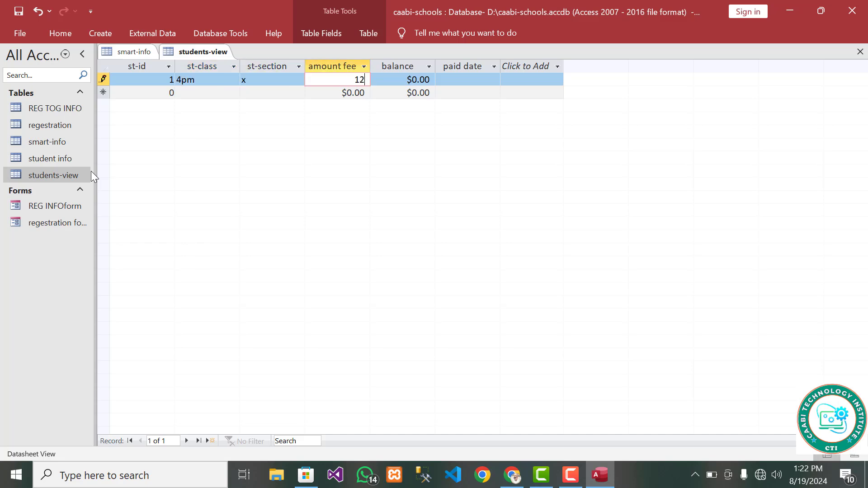
pyautogui.press('Tab')
pyautogui.write('3')
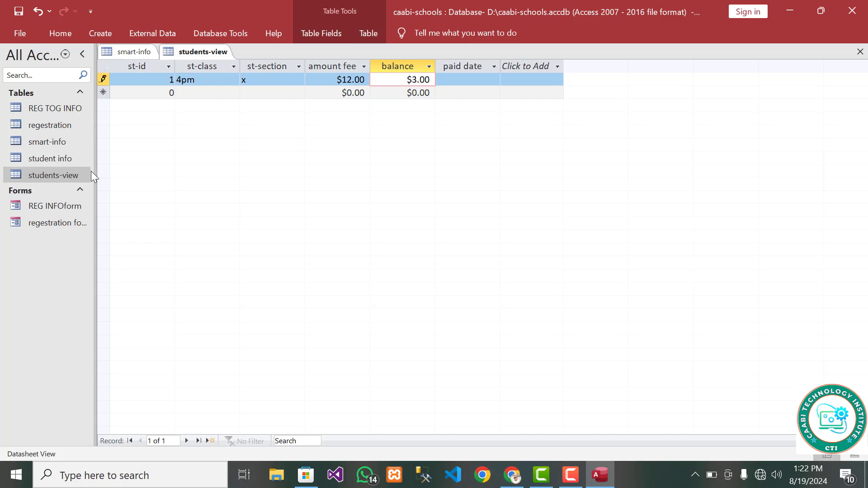
pyautogui.press('Tab')
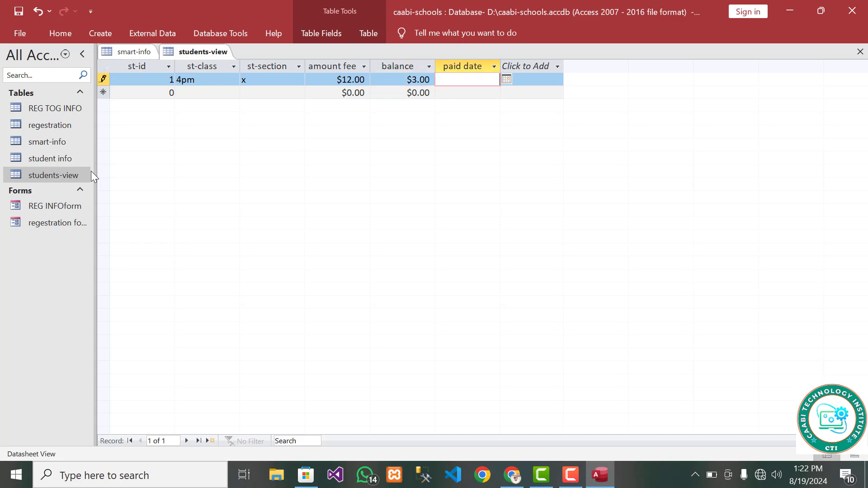
pyautogui.click(505, 79)
pyautogui.click(470, 121)
# Step: Check the student IDs in smart-info, and start the second students-view record with st-id 4, st-class 5pm and st-section d
pyautogui.doubleClick(41, 142)
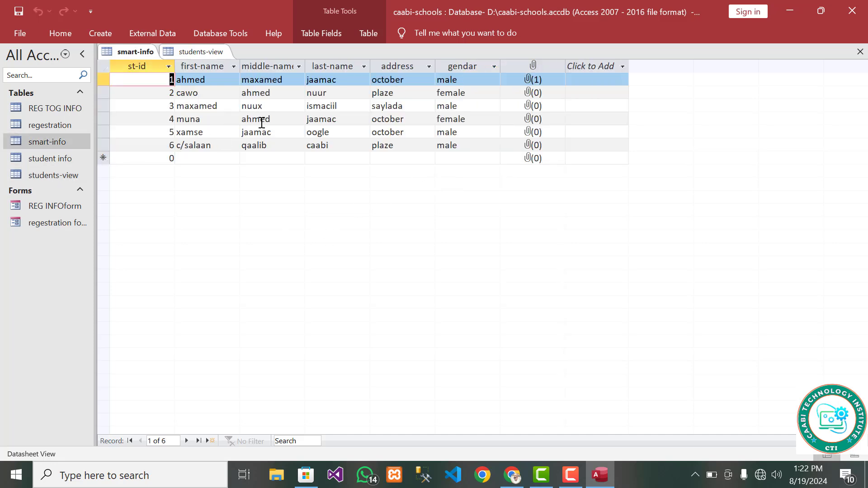
pyautogui.doubleClick(63, 176)
pyautogui.click(172, 93)
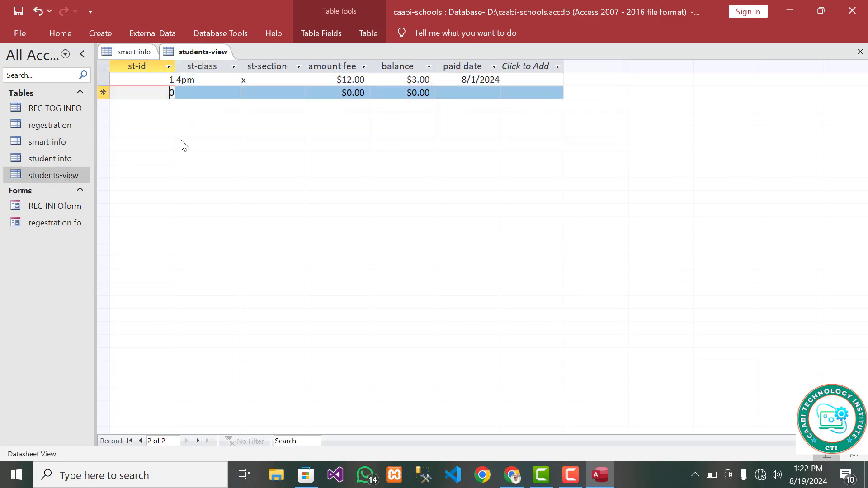
pyautogui.press('BackSpace')
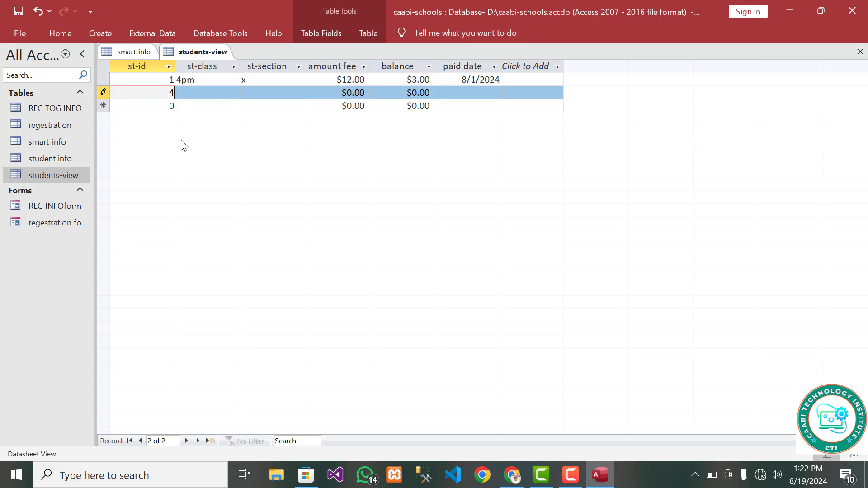
pyautogui.press('Tab')
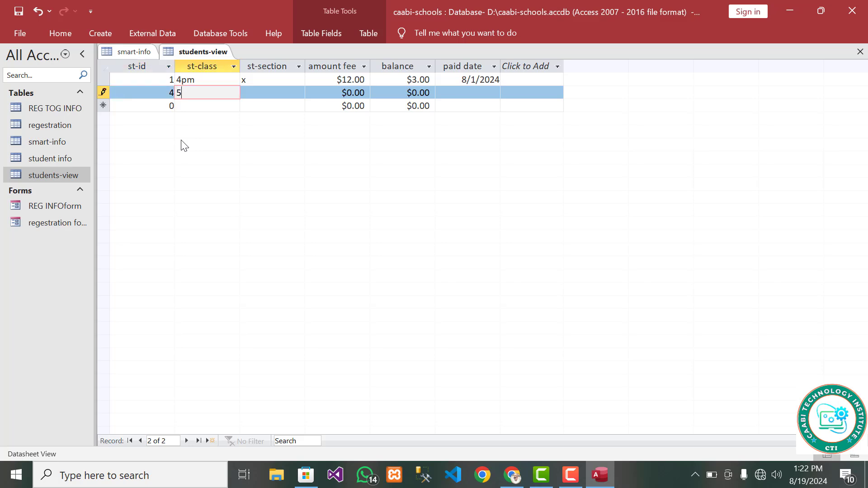
pyautogui.write('5pm')
pyautogui.press('Tab')
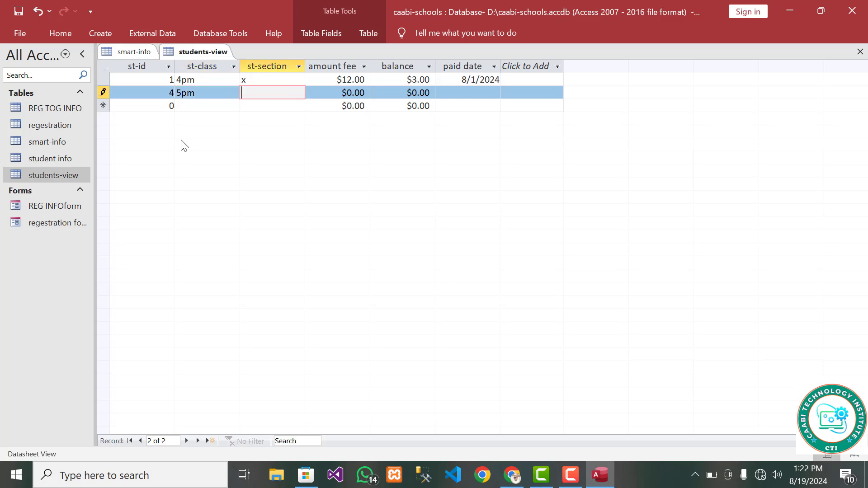
pyautogui.write('d')
pyautogui.press('Tab')
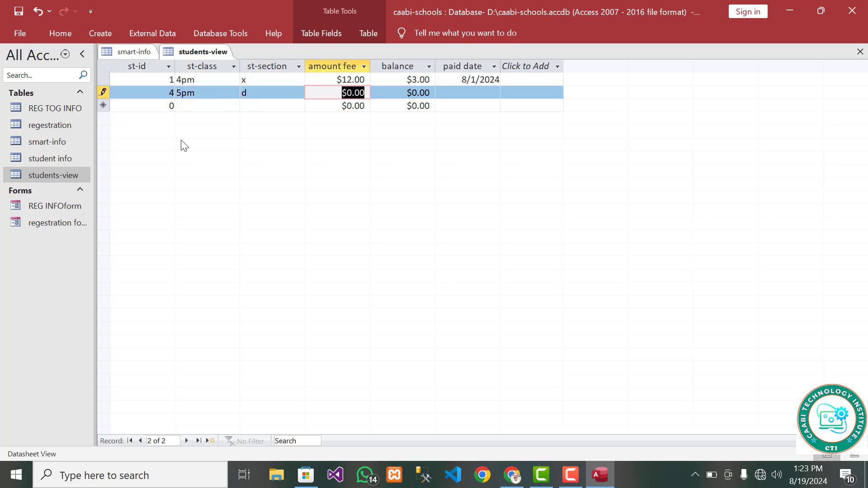
# Step: Complete the st-id 4 record with amount fee 14, balance 1 and paid date 8/2/2024
pyautogui.write('14')
pyautogui.press('Tab')
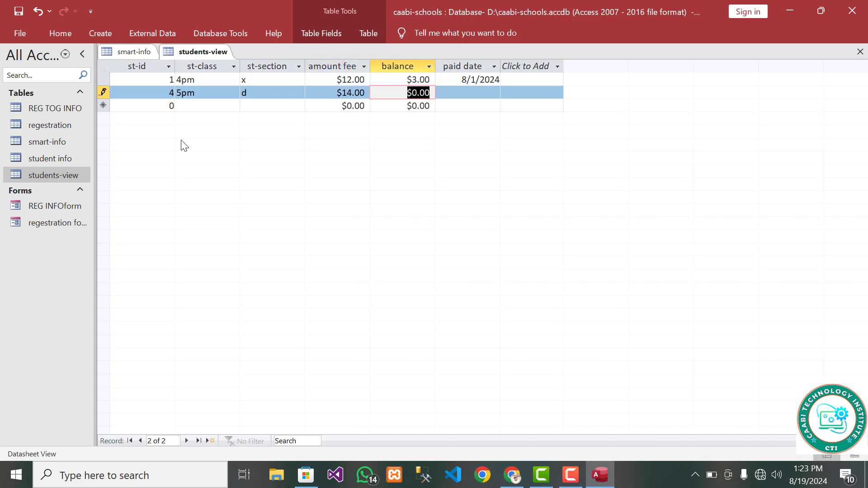
pyautogui.write('1')
pyautogui.press('Tab')
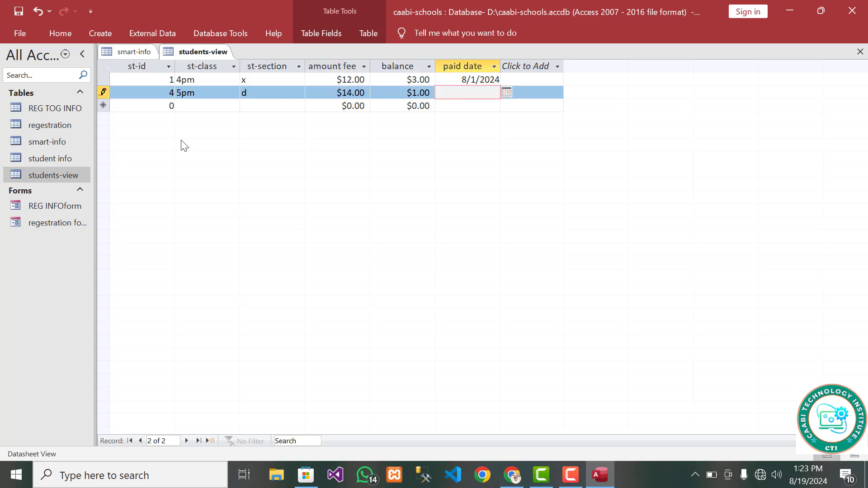
pyautogui.click(508, 93)
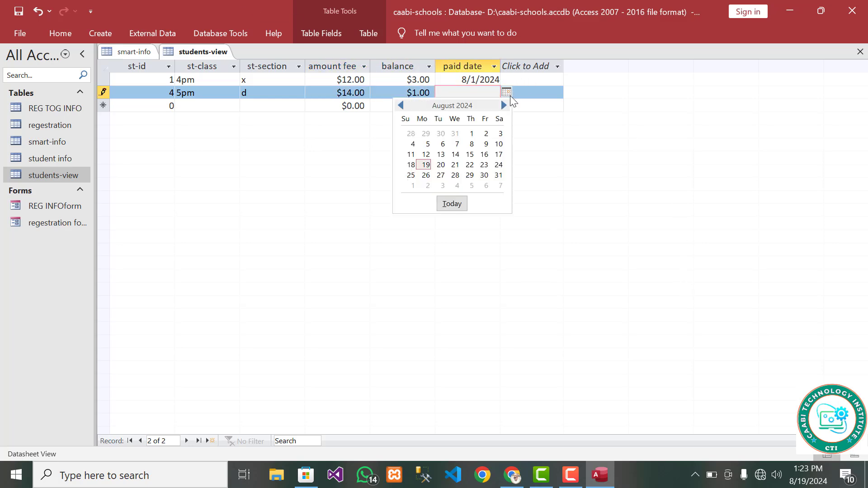
pyautogui.click(486, 133)
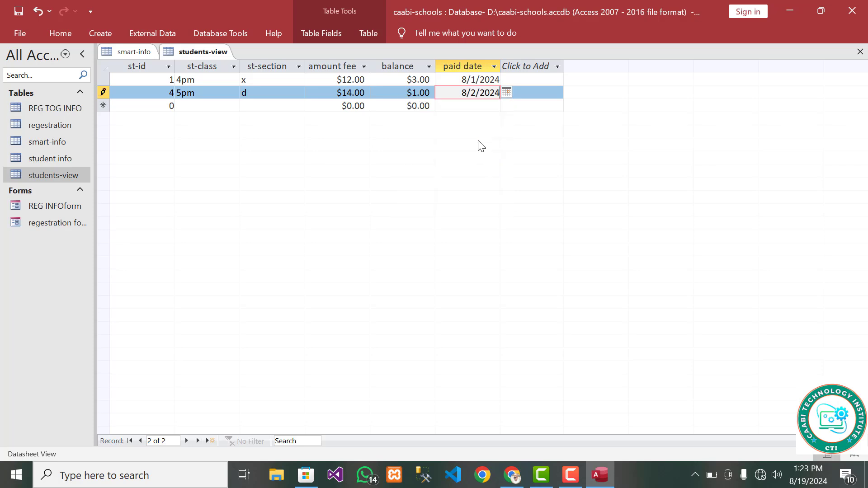
# Step: Consult smart-info again, and start the third students-view record with st-id 6, st-class 6pm and st-section a
pyautogui.doubleClick(69, 144)
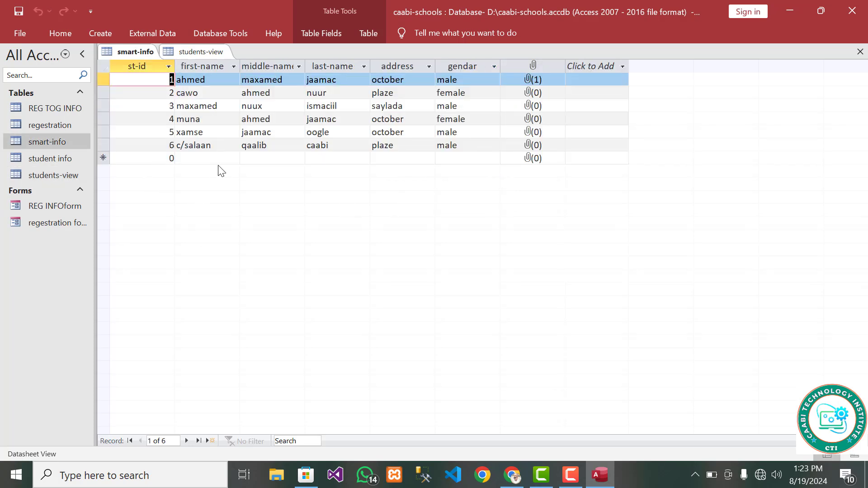
pyautogui.doubleClick(50, 172)
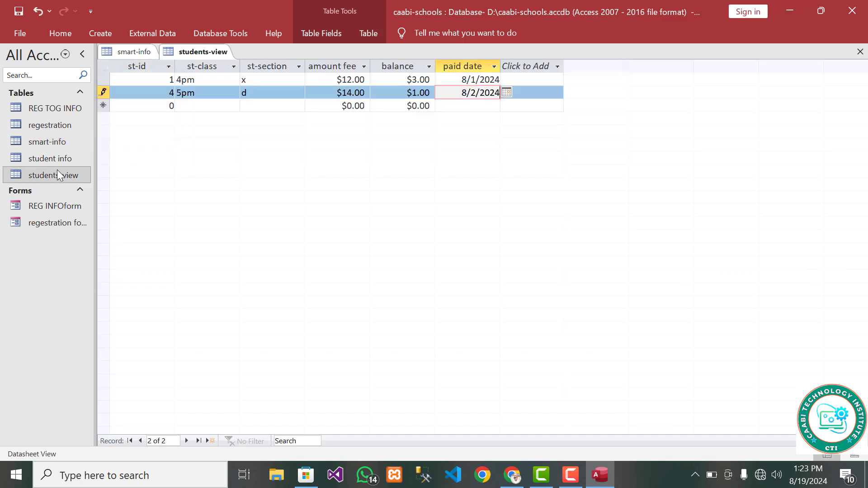
pyautogui.click(174, 105)
pyautogui.write('6')
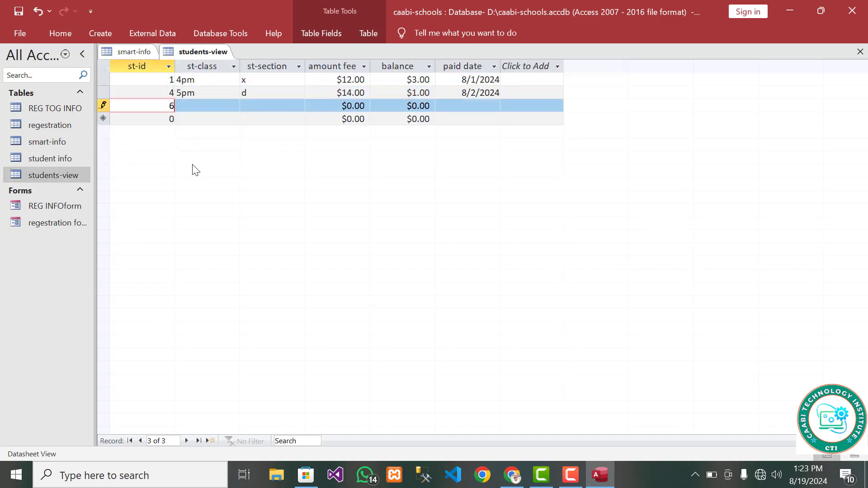
pyautogui.press('Tab')
pyautogui.write('6pm')
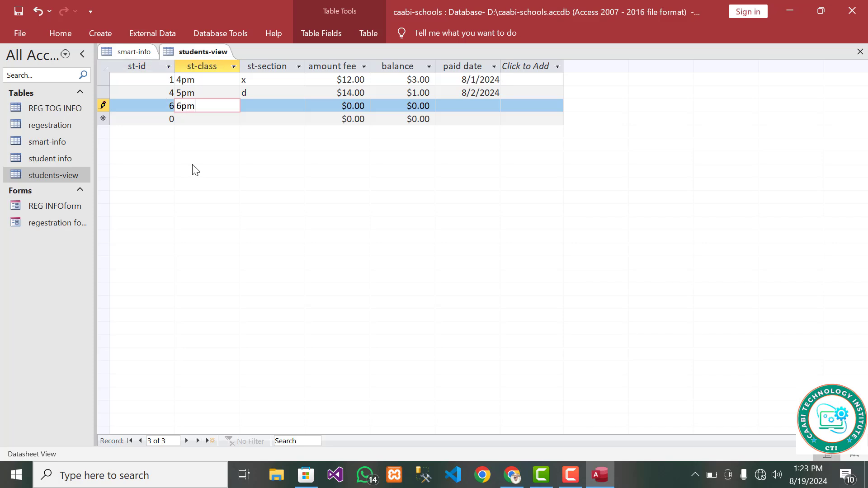
pyautogui.press('Tab')
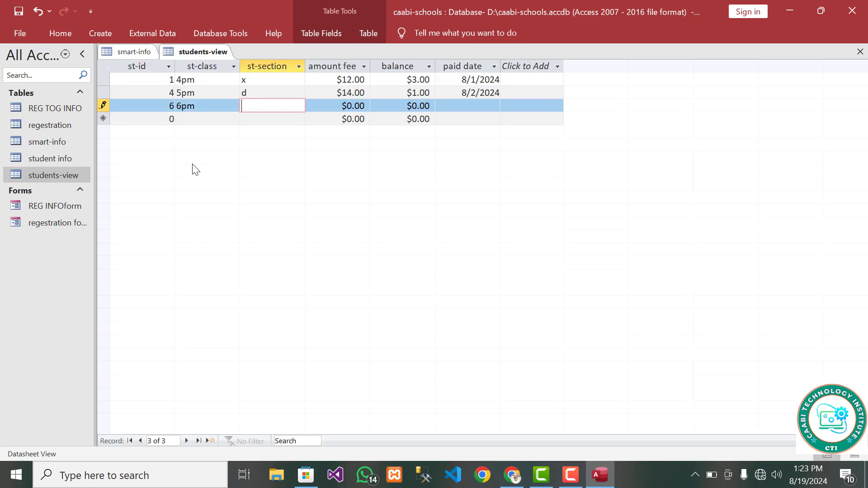
pyautogui.write('a')
pyautogui.press('Tab')
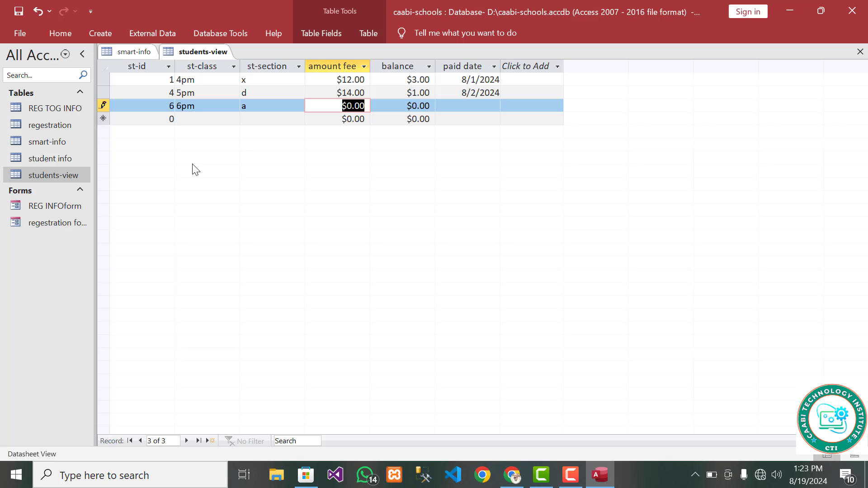
# Step: Complete the st-id 6 record with amount fee 15, balance 0 and paid date 8/21/2024
pyautogui.write('15')
pyautogui.press('Tab')
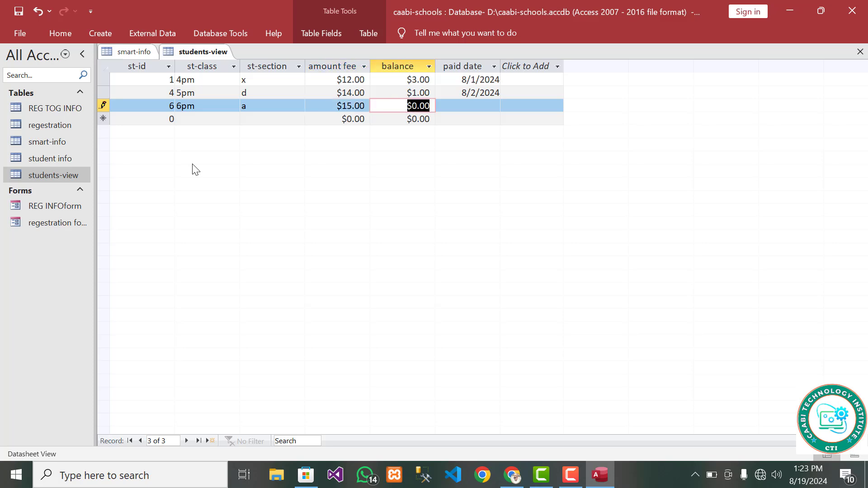
pyautogui.write('0')
pyautogui.press('Tab')
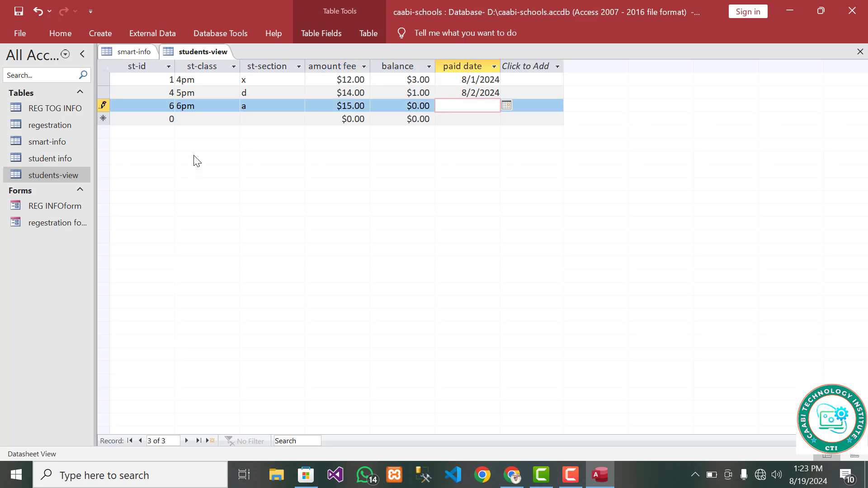
pyautogui.click(505, 106)
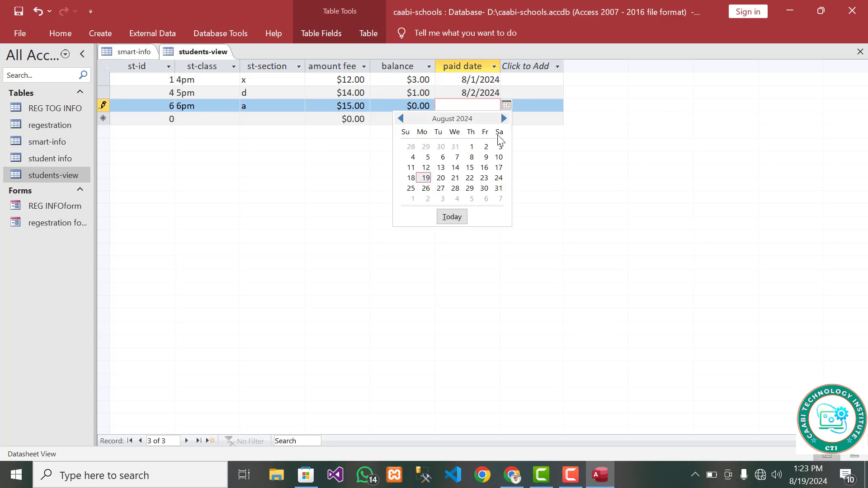
pyautogui.click(454, 178)
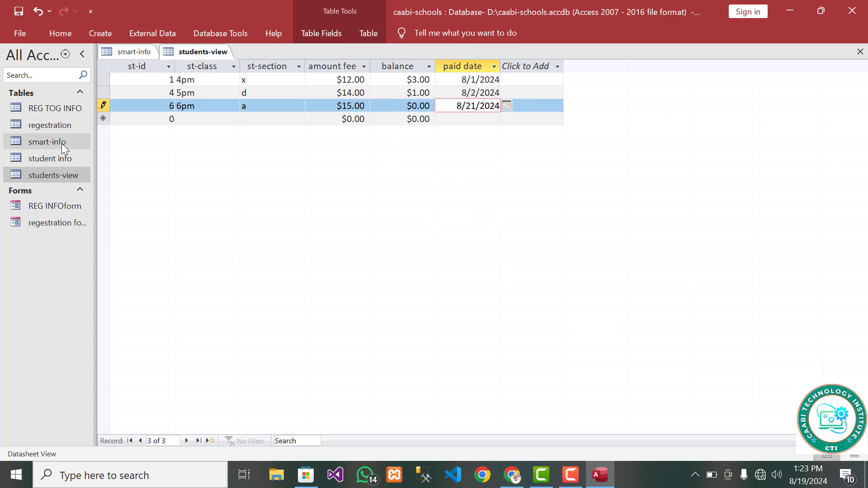
# Step: Look up the fifth student in smart-info, and start a students-view record with st-id 5, st-class 4pm and st-section g
pyautogui.doubleClick(62, 143)
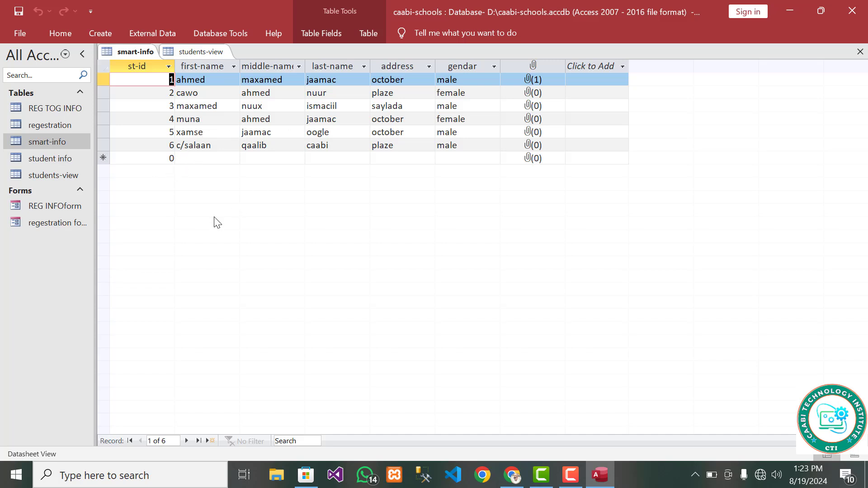
pyautogui.click(176, 132)
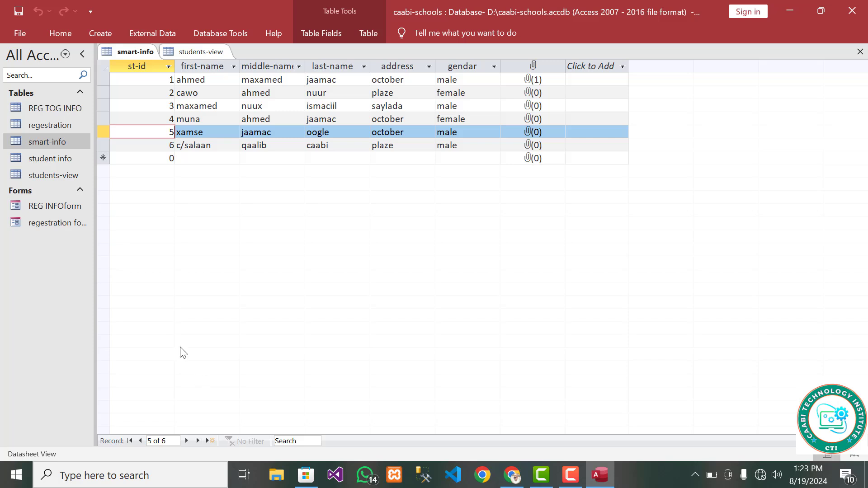
pyautogui.click(65, 175)
pyautogui.doubleClick(66, 176)
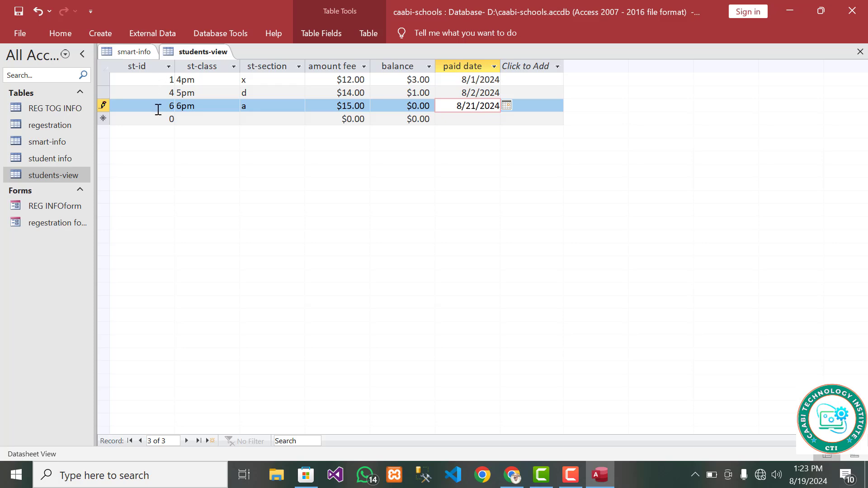
pyautogui.click(170, 119)
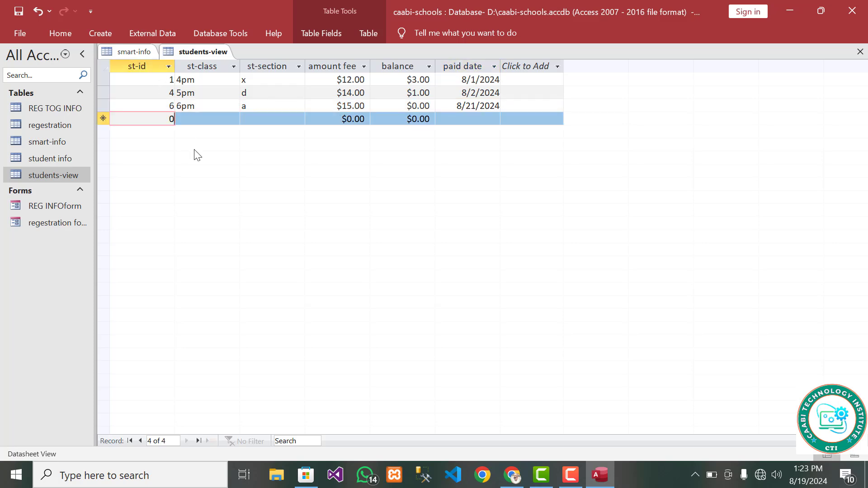
pyautogui.press('BackSpace')
pyautogui.press('Tab')
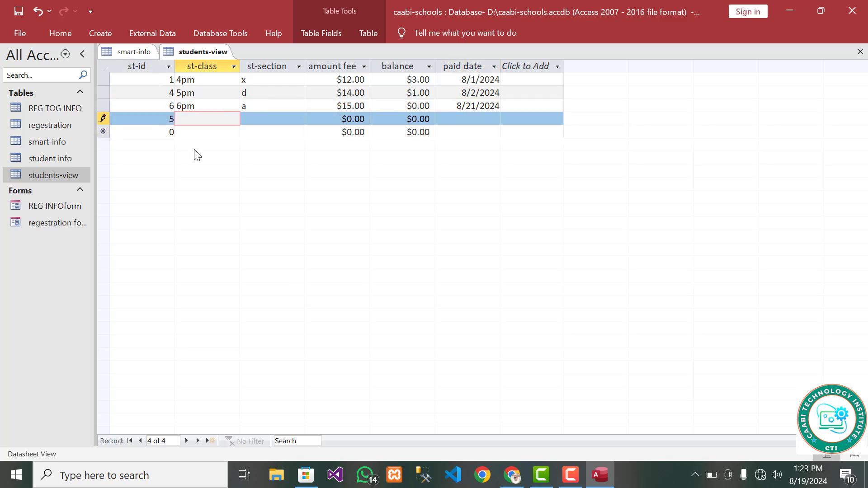
pyautogui.write('4pm')
pyautogui.press('Tab')
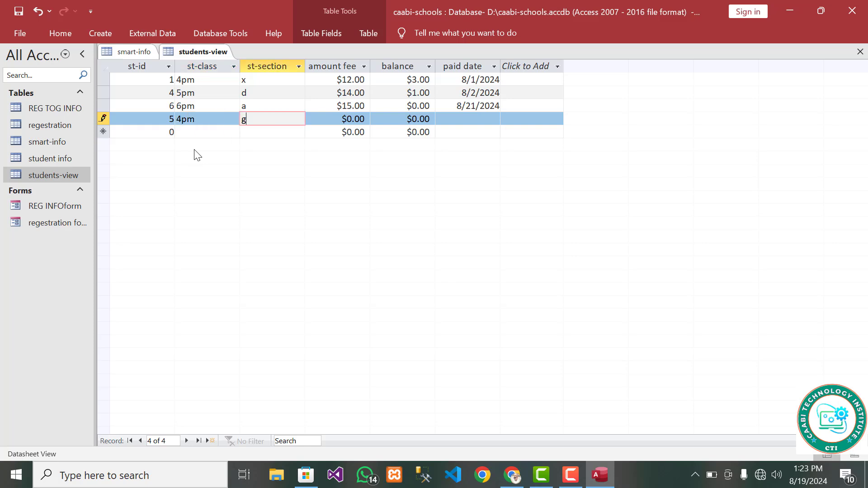
pyautogui.press('Tab')
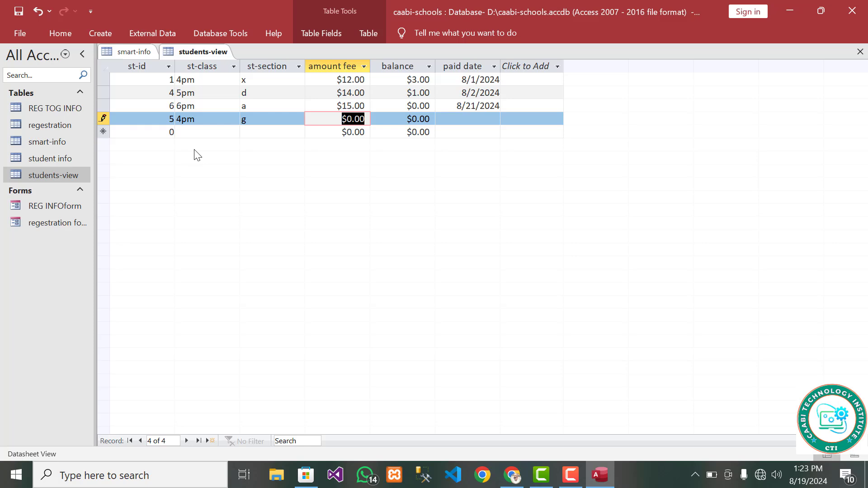
# Step: Complete the st-id 5 record with amount fee 12, balance 3 and paid date 8/6/2024
pyautogui.write('12')
pyautogui.press('Tab')
pyautogui.write('3')
pyautogui.press('Tab')
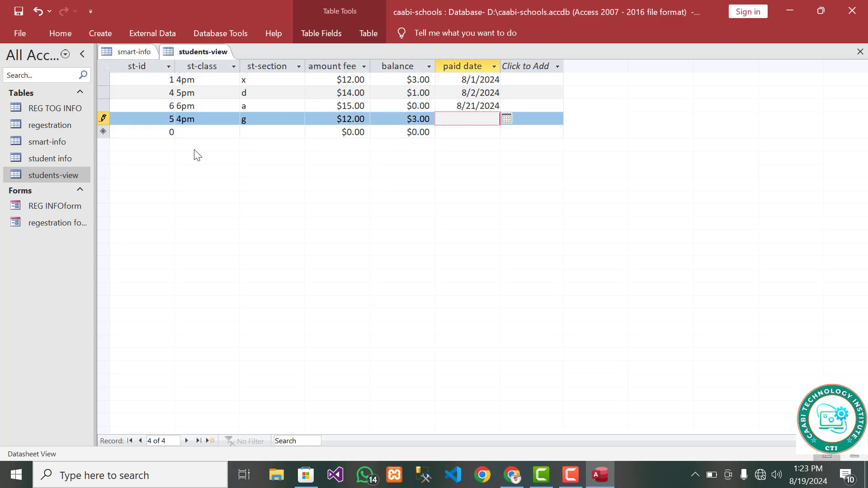
pyautogui.click(506, 121)
pyautogui.click(442, 170)
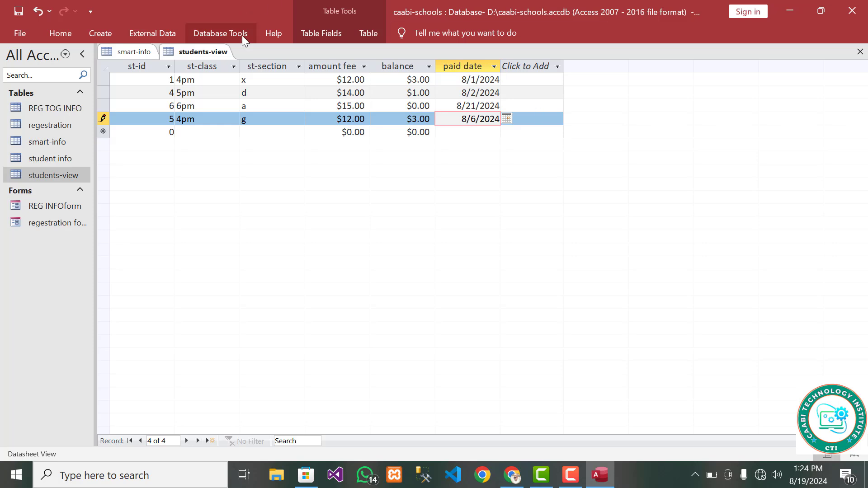
# Step: Close the students-view and smart-info tables
pyautogui.rightClick(199, 53)
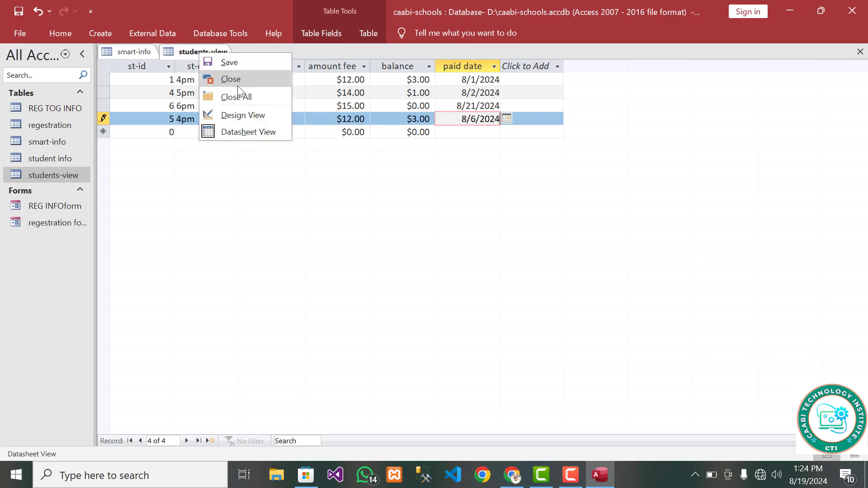
pyautogui.click(237, 86)
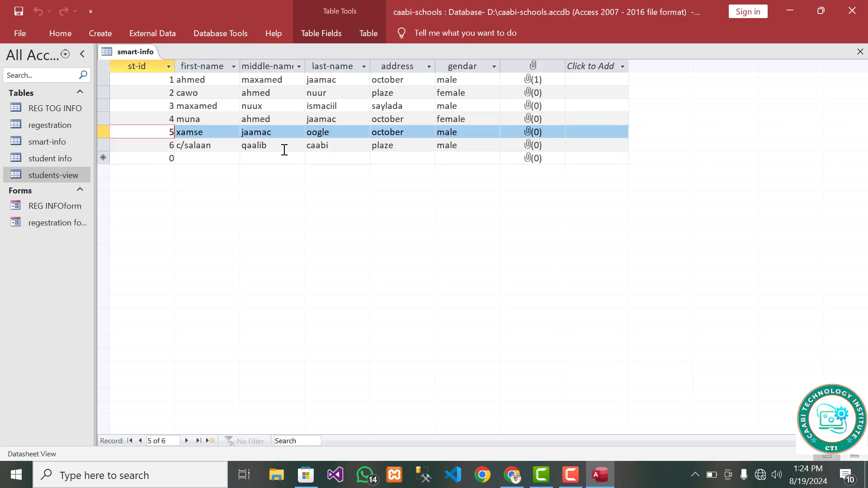
pyautogui.click(860, 52)
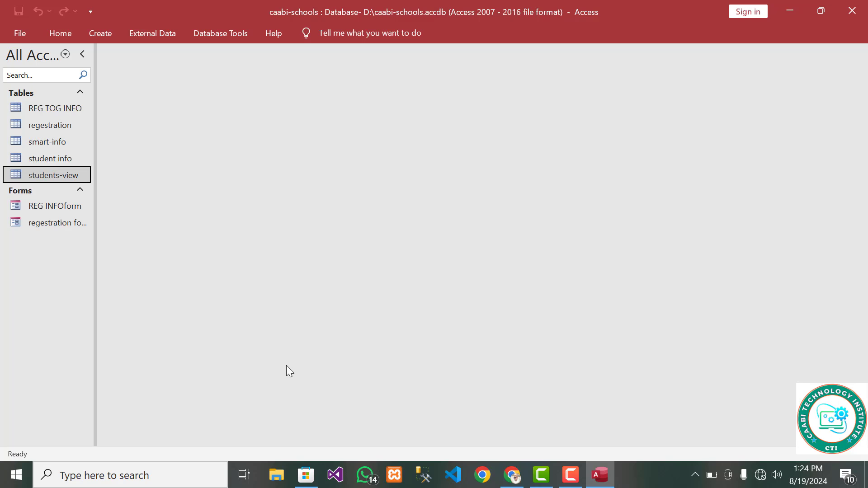
# Step: Open the student info and smart-info tables to review their records, and close both
pyautogui.doubleClick(53, 157)
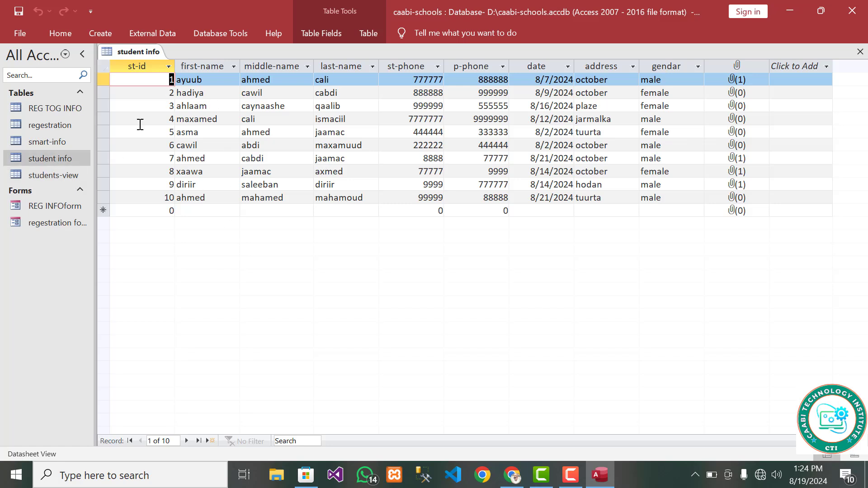
pyautogui.click(57, 141)
pyautogui.doubleClick(58, 142)
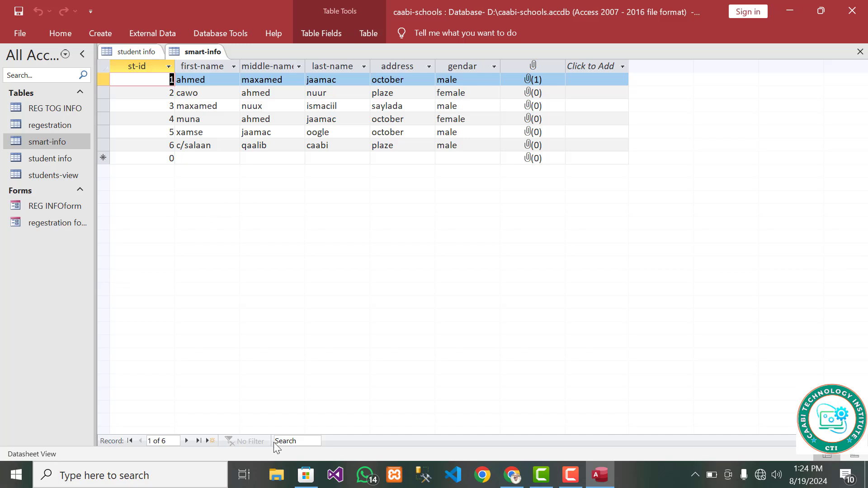
pyautogui.click(861, 53)
pyautogui.click(861, 52)
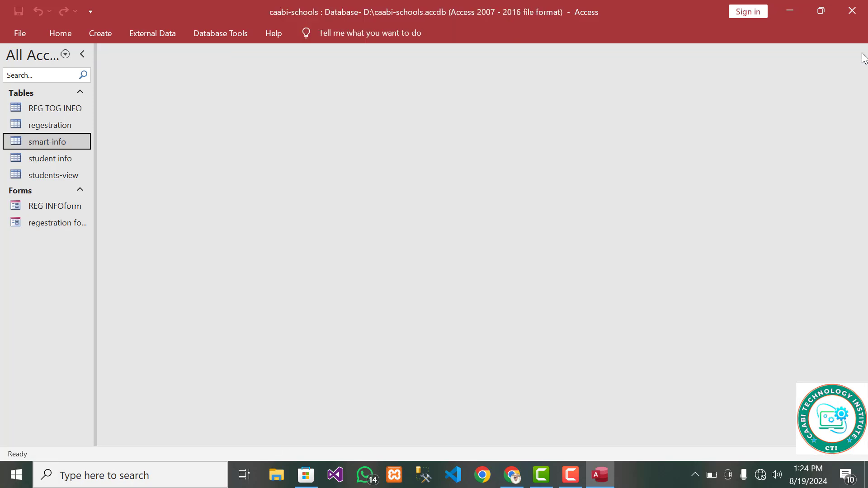
# Step: Inspect the database relationships layout containing the student info table, and close it without saving layout changes
pyautogui.click(230, 36)
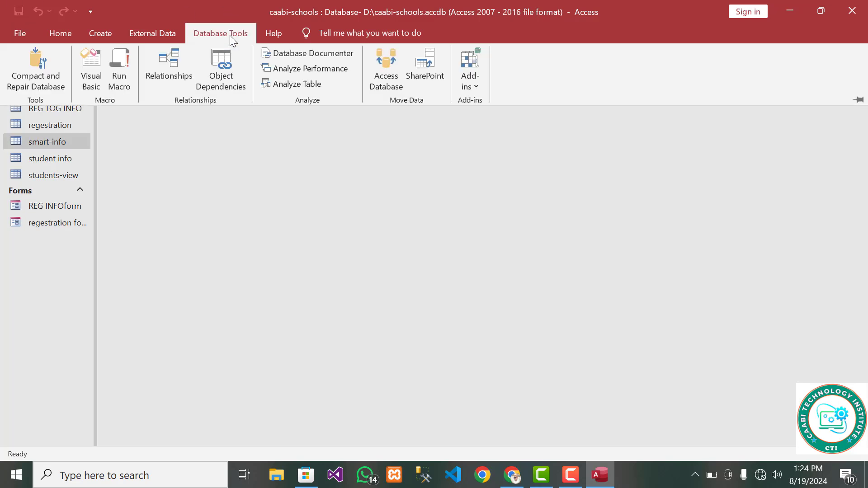
pyautogui.click(176, 86)
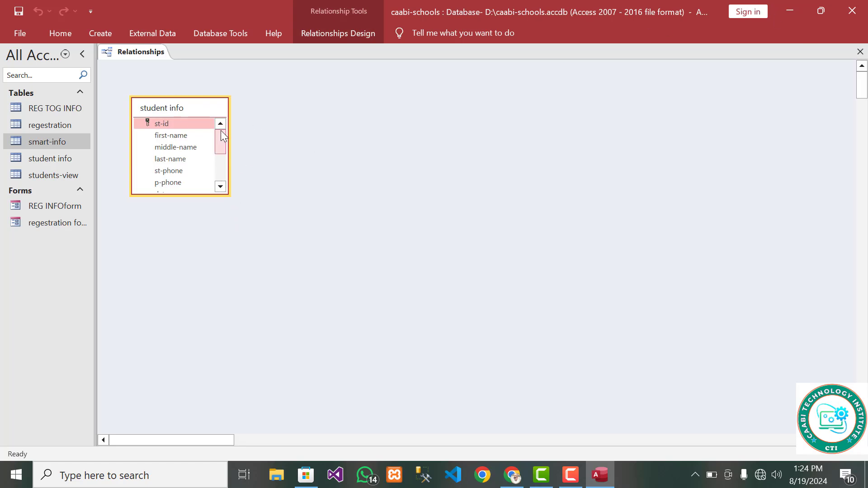
pyautogui.moveTo(225, 150)
pyautogui.mouseDown()
pyautogui.moveTo(224, 161)
pyautogui.moveTo(224, 143)
pyautogui.mouseUp()
pyautogui.moveTo(183, 107); pyautogui.dragTo(185, 110)
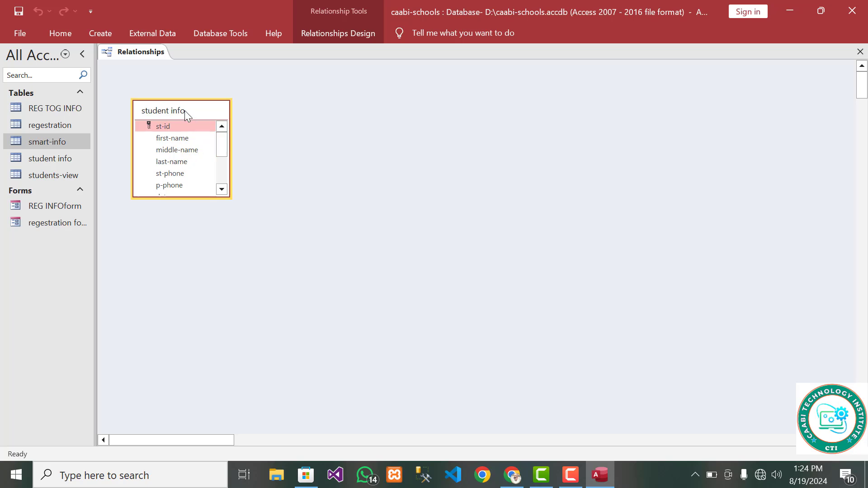
pyautogui.click(860, 51)
pyautogui.click(438, 274)
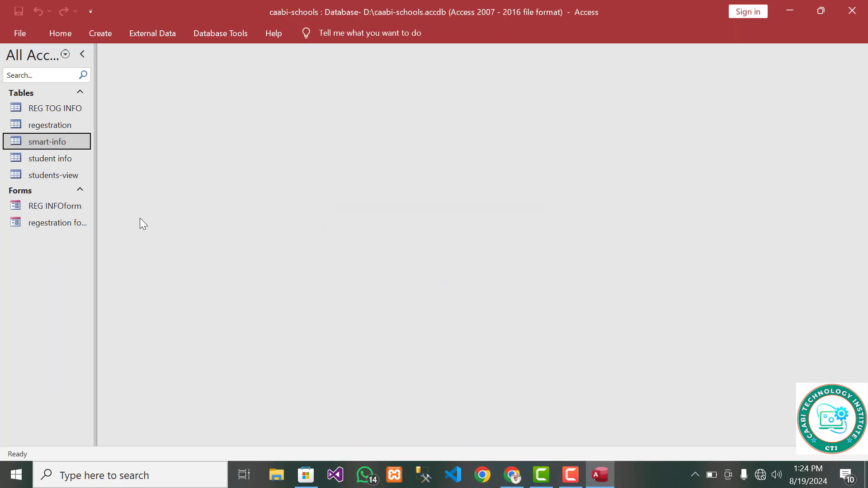
# Step: Delete the student info table from the database
pyautogui.click(61, 163)
pyautogui.rightClick(60, 163)
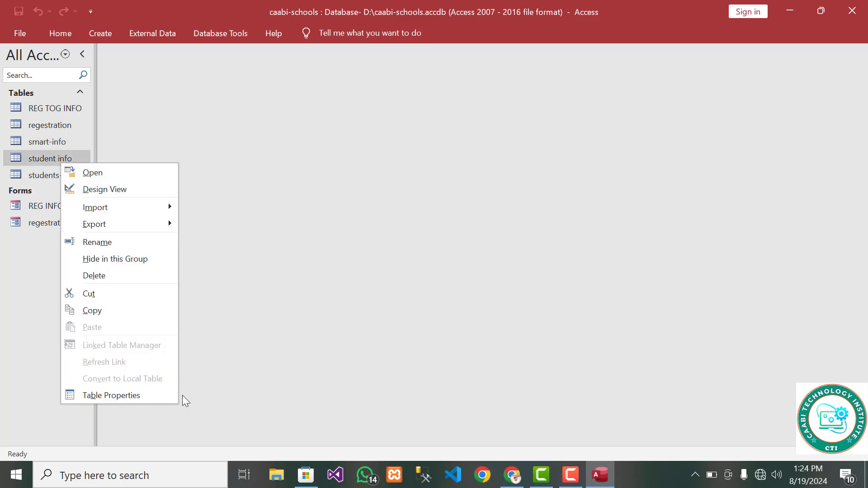
pyautogui.click(125, 276)
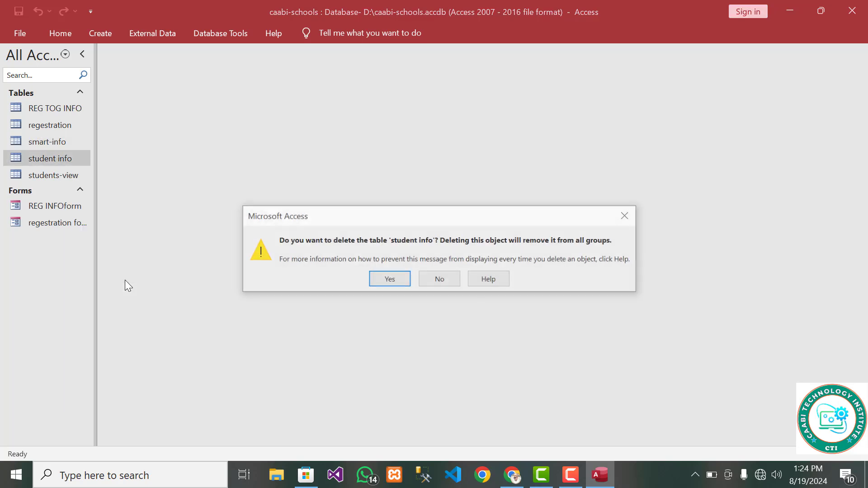
pyautogui.click(396, 283)
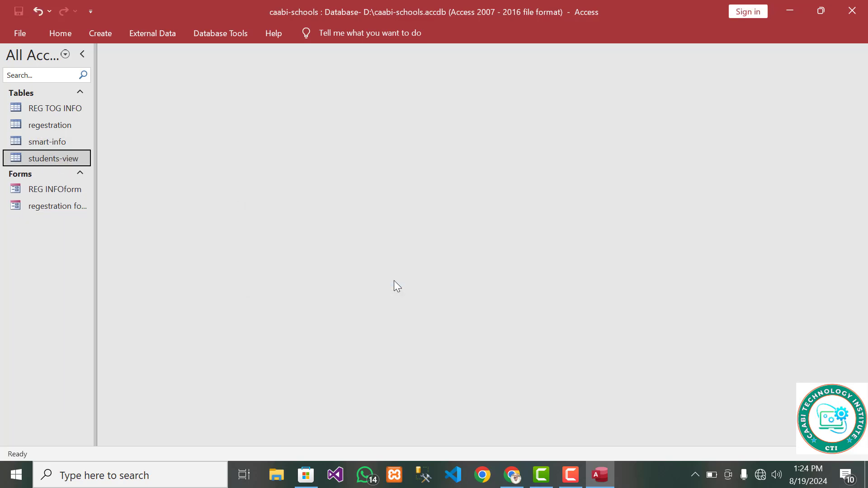
# Step: Check the relationships layout and the smart-info records, and close both
pyautogui.click(213, 35)
pyautogui.click(156, 63)
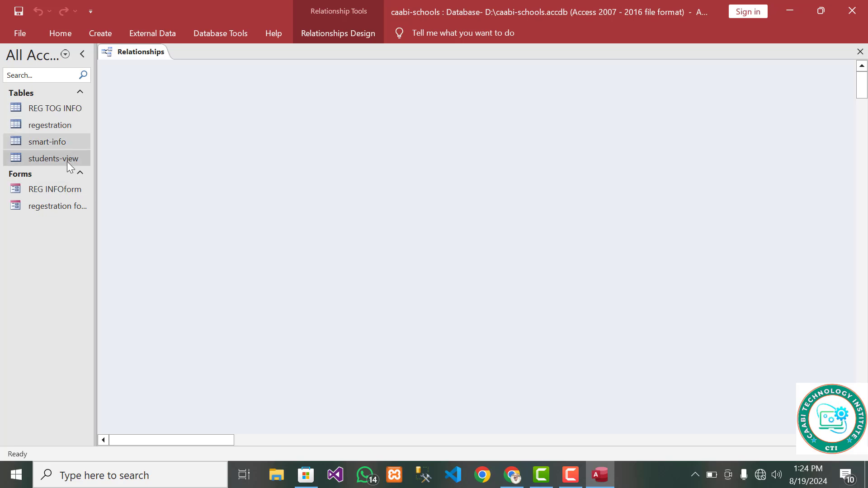
pyautogui.doubleClick(58, 147)
pyautogui.click(59, 146)
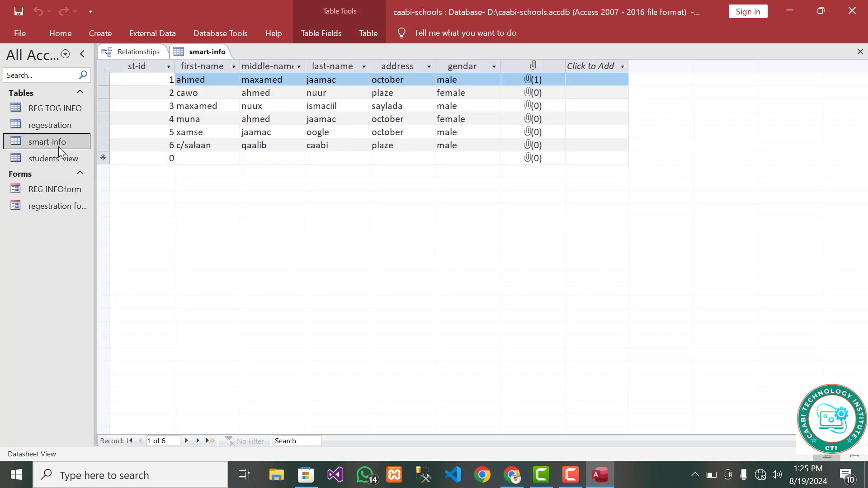
pyautogui.click(860, 52)
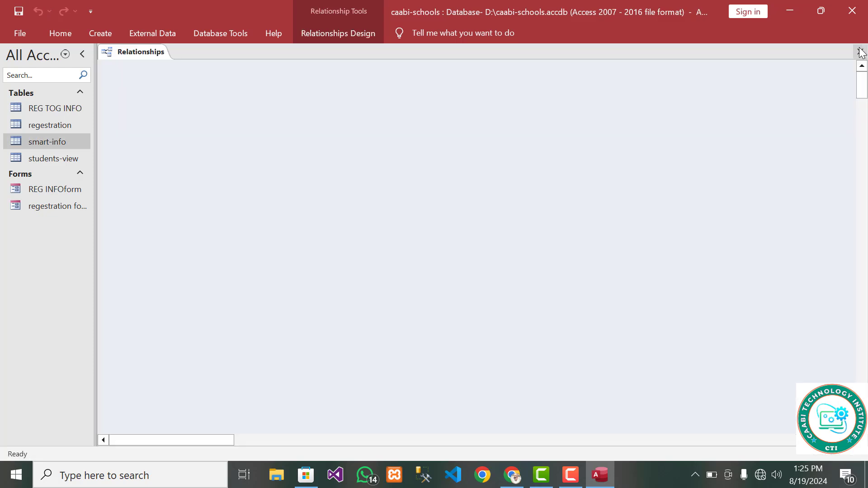
pyautogui.rightClick(147, 54)
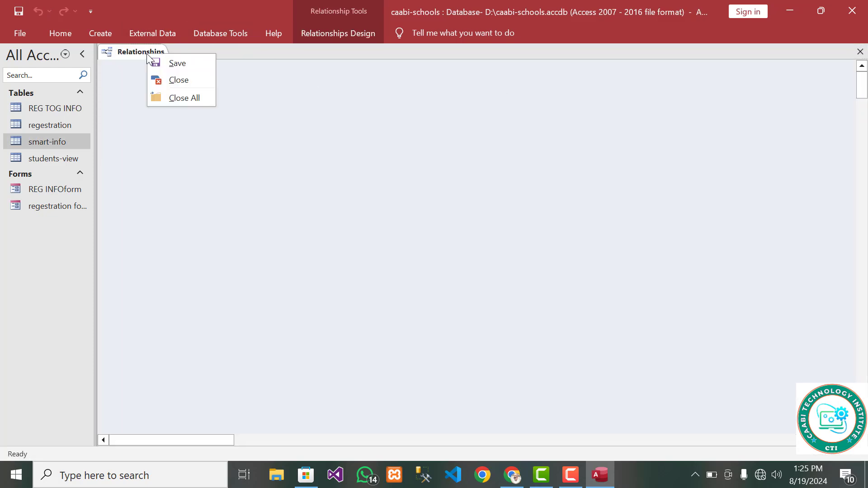
pyautogui.click(196, 98)
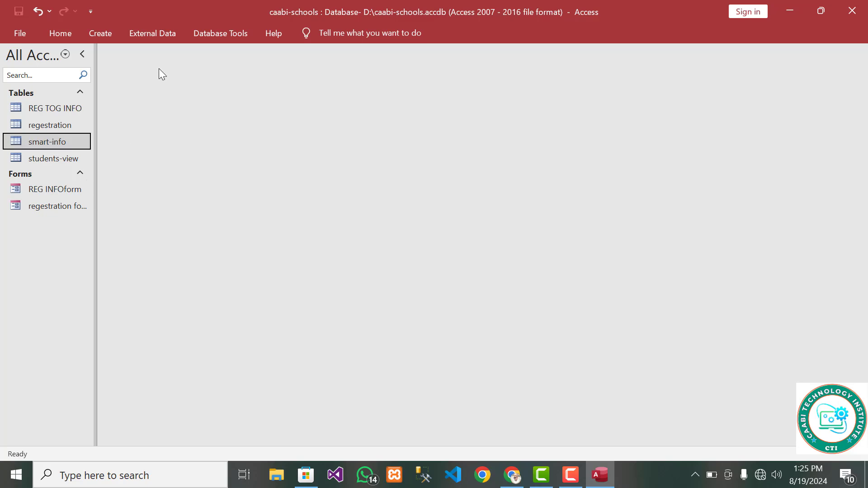
# Step: Add the smart-info and students-view tables side by side to the relationships layout
pyautogui.click(220, 35)
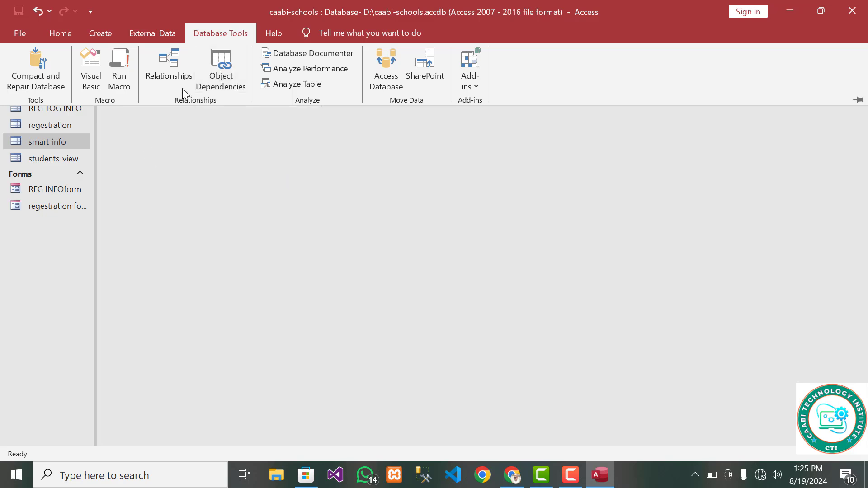
pyautogui.click(167, 62)
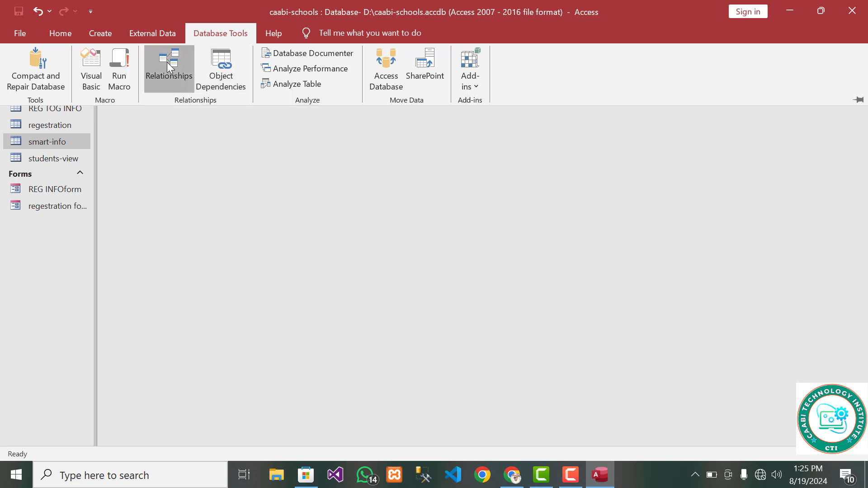
pyautogui.moveTo(64, 144); pyautogui.dragTo(196, 100)
pyautogui.moveTo(58, 161); pyautogui.dragTo(406, 105)
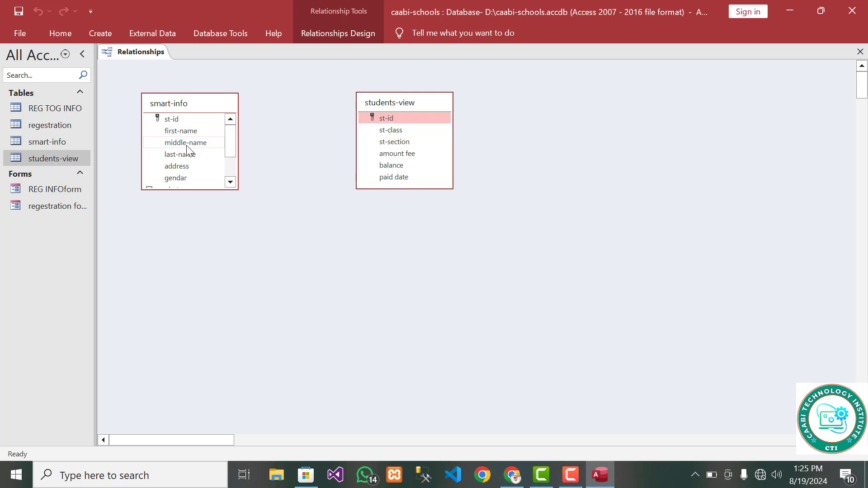
# Step: Create a one-to-one relationship from st-id in smart-info to st-id in students-view, without enforcing referential integrity
pyautogui.click(192, 120)
pyautogui.click(402, 117)
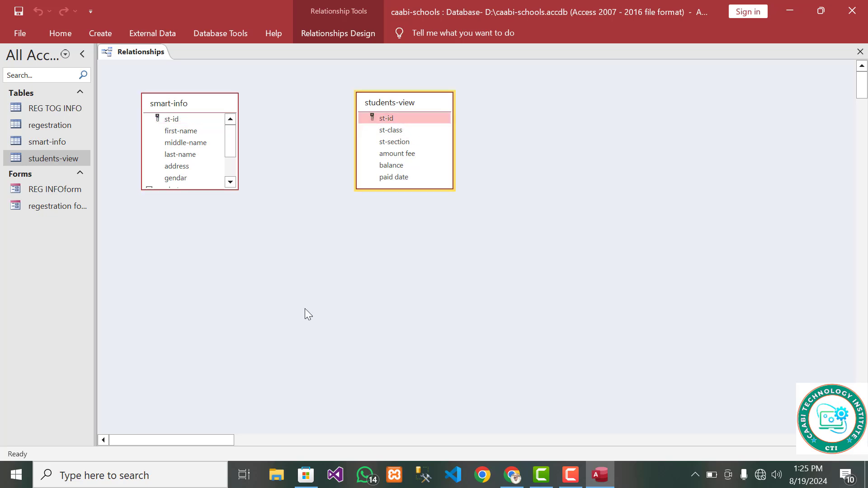
pyautogui.moveTo(172, 120); pyautogui.dragTo(386, 120)
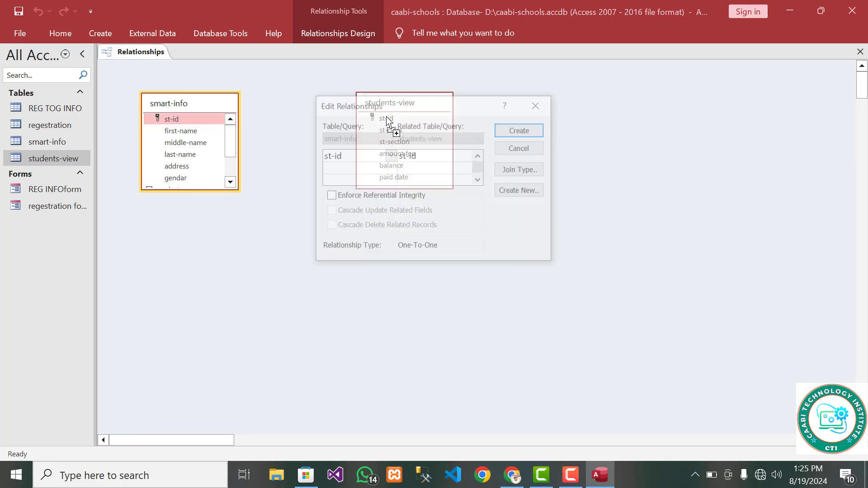
pyautogui.click(520, 130)
# Step: Move the students-view table farther from smart-info, diagonally below it, and close the relationships layout with its changes saved
pyautogui.moveTo(447, 103)
pyautogui.mouseDown()
pyautogui.moveTo(741, 213)
pyautogui.moveTo(716, 166)
pyautogui.moveTo(565, 166)
pyautogui.moveTo(725, 217)
pyautogui.moveTo(624, 255)
pyautogui.moveTo(672, 182)
pyautogui.moveTo(675, 266)
pyautogui.mouseUp()
pyautogui.click(452, 267)
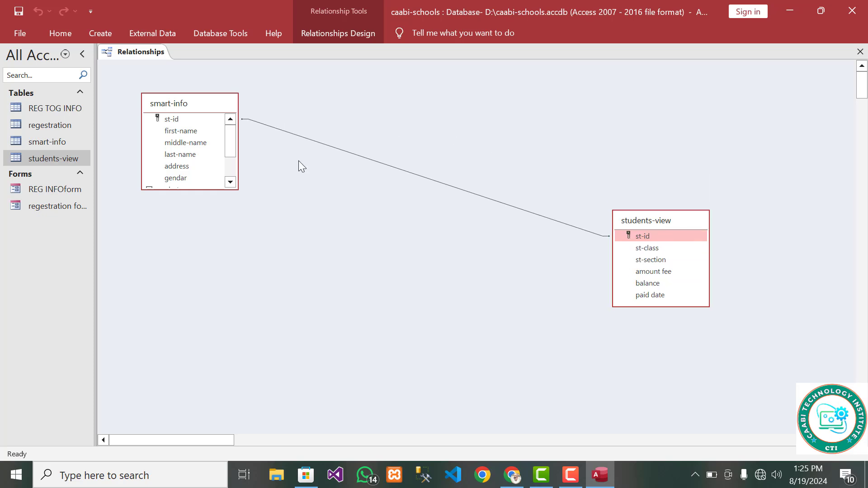
pyautogui.click(860, 51)
pyautogui.click(390, 276)
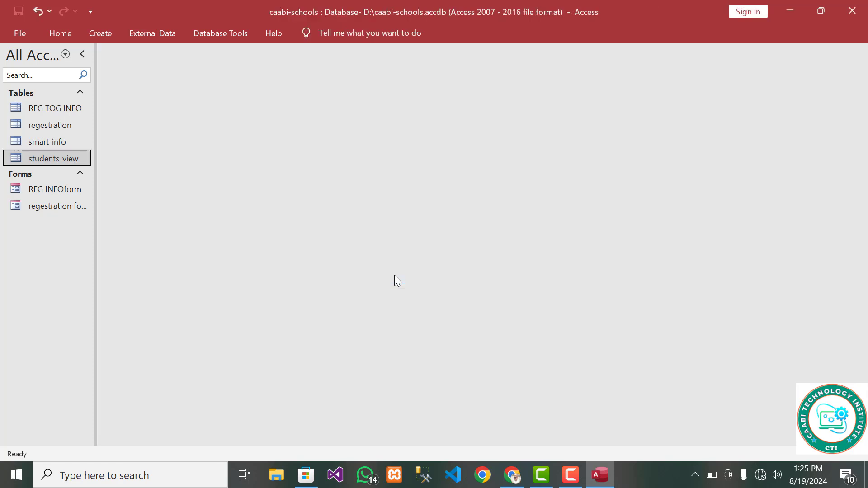
# Step: Open smart-info and examine the related fee records of the students with st-id 1 and 5, collapsing each one
pyautogui.doubleClick(50, 141)
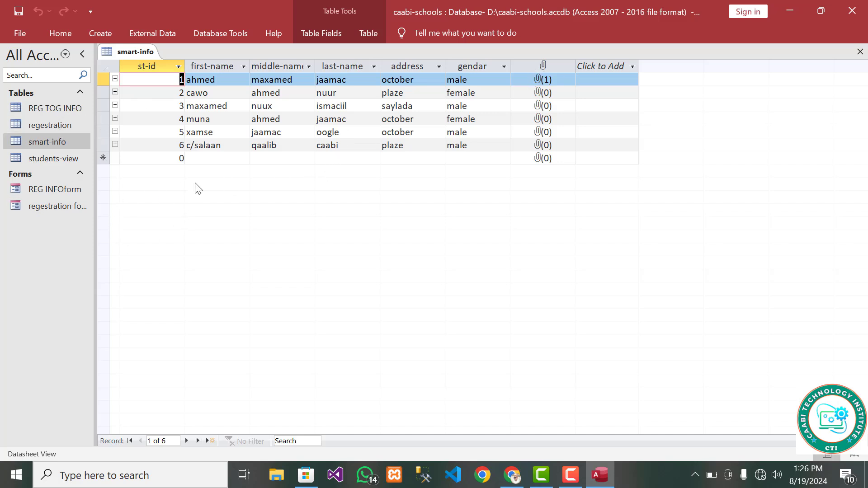
pyautogui.click(115, 79)
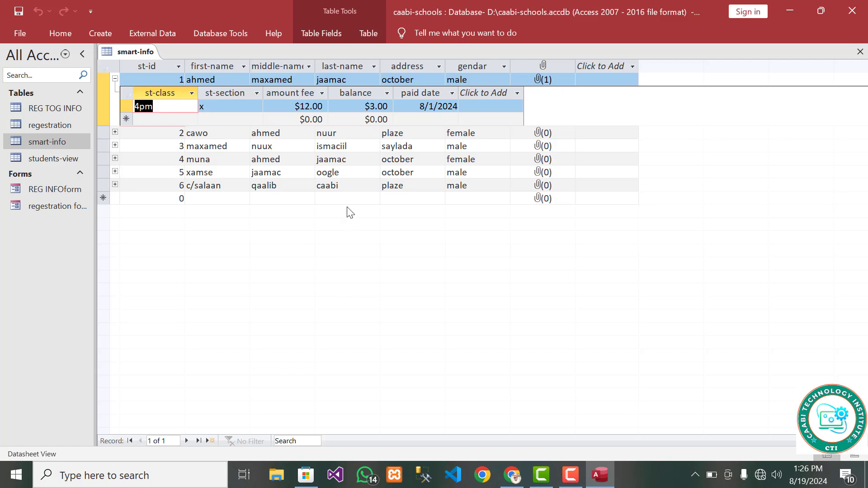
pyautogui.click(435, 106)
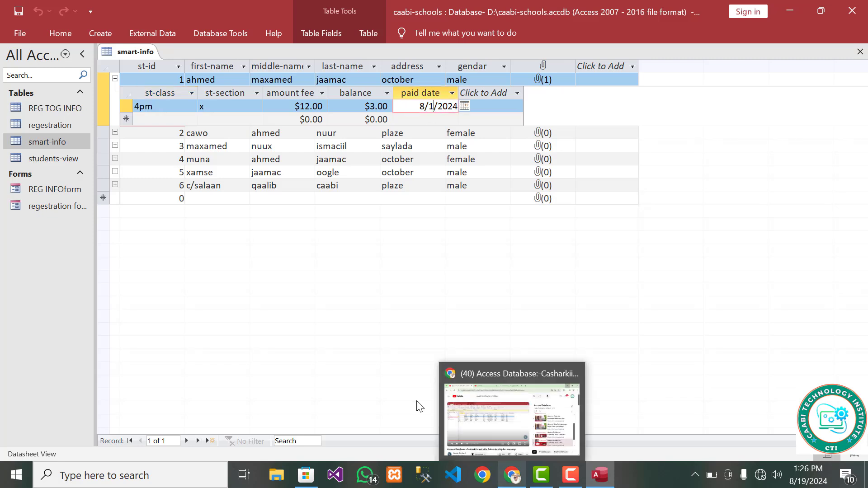
pyautogui.click(115, 78)
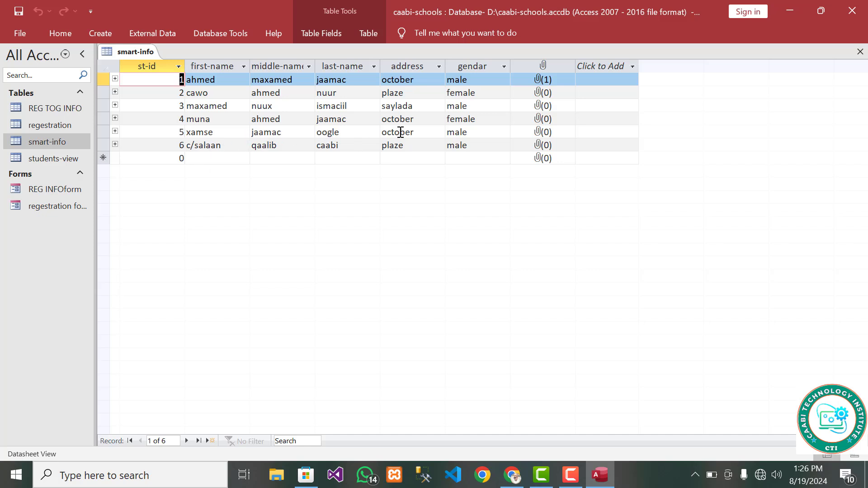
pyautogui.click(116, 131)
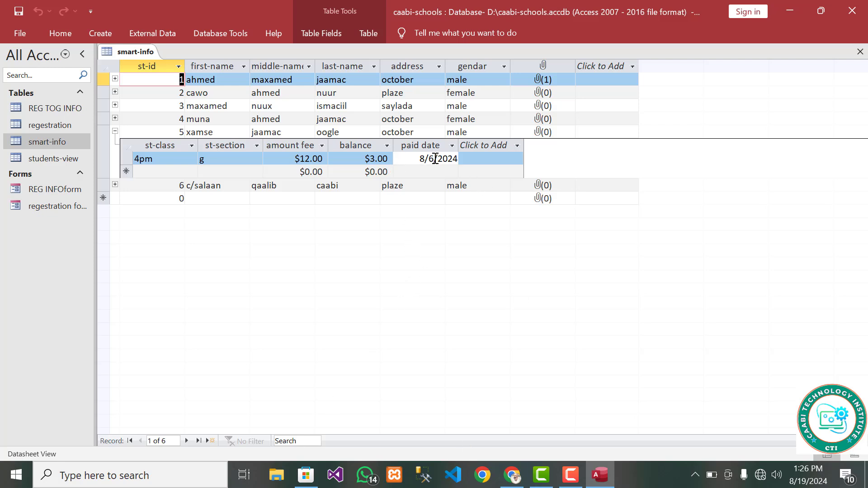
pyautogui.click(116, 131)
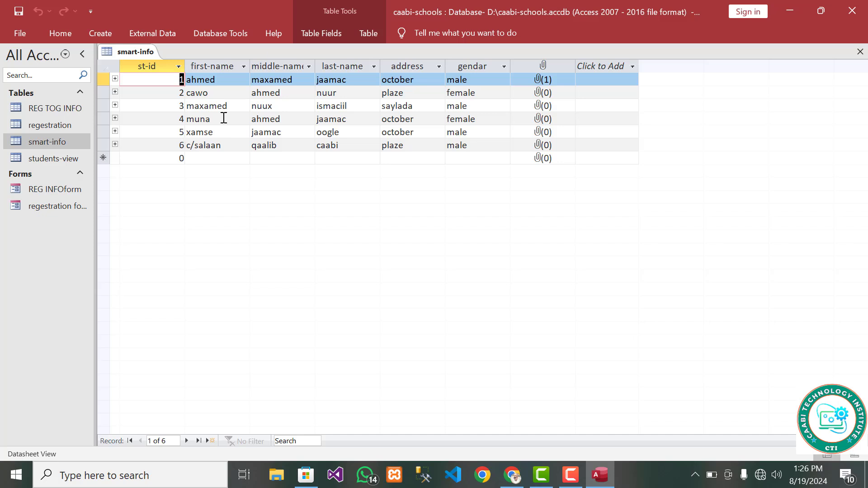
# Step: Review the students-view records and the related fee record of st-id 4 in smart-info, and minimize the database window
pyautogui.doubleClick(61, 158)
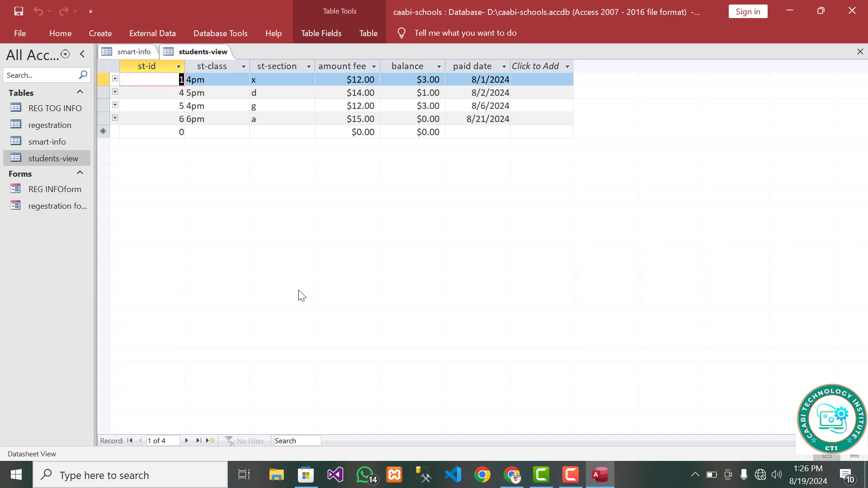
pyautogui.doubleClick(67, 143)
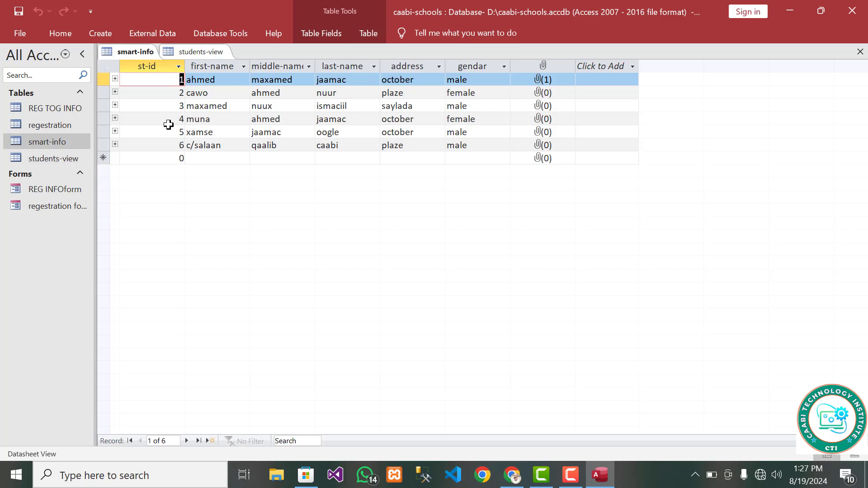
pyautogui.click(114, 119)
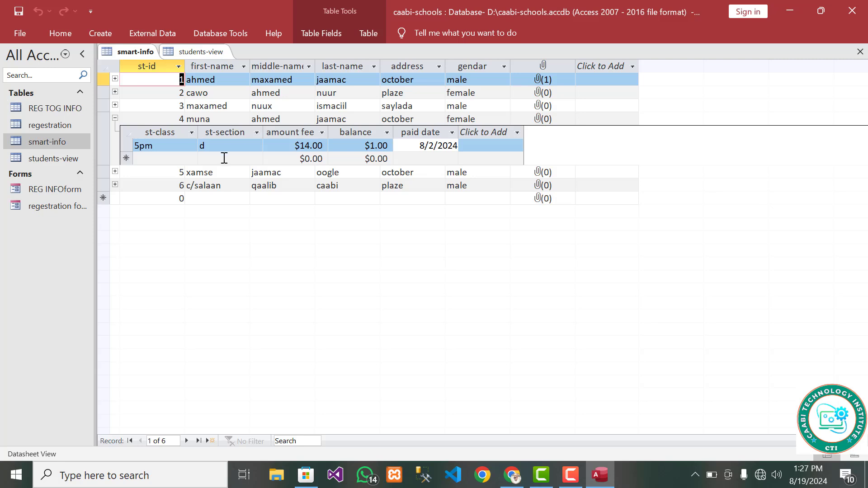
pyautogui.click(116, 118)
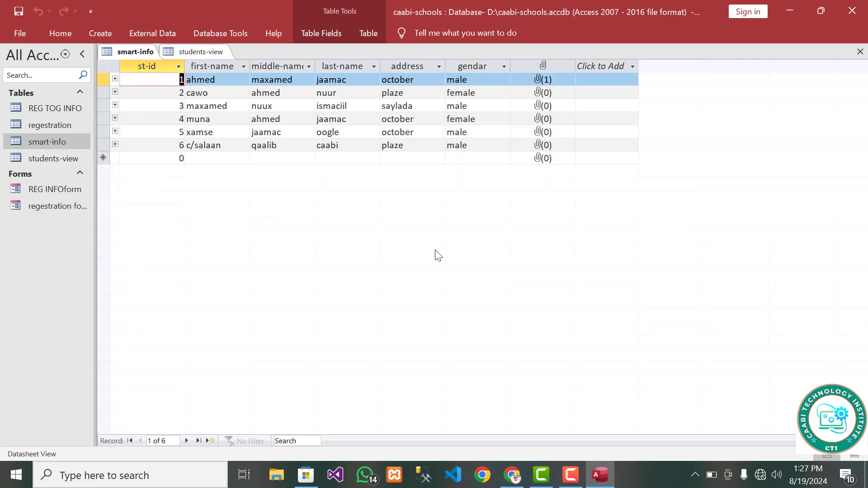
pyautogui.click(787, 2)
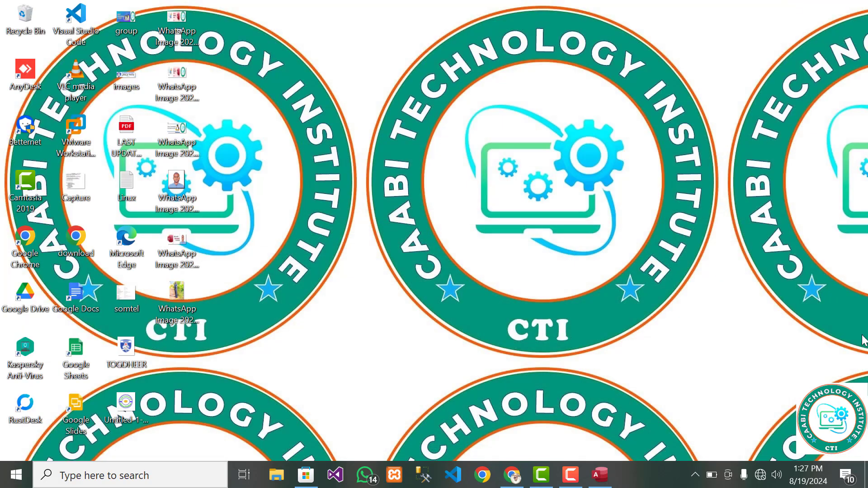